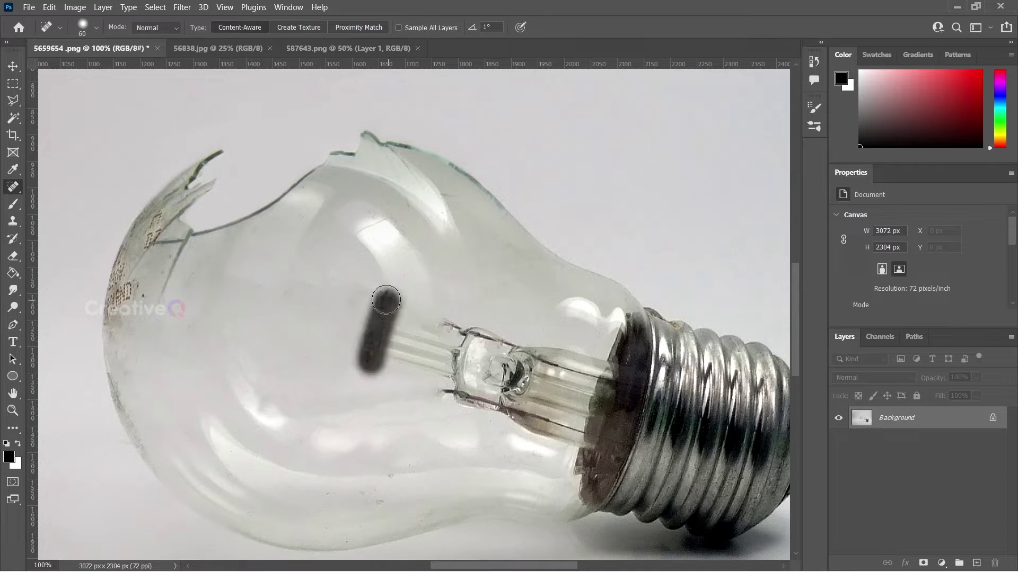
# - Remove the filament and its supports from the middle of the bulb with the Spot Healing Brush, including the leftover marks
pyautogui.moveTo(381, 357)
pyautogui.mouseDown()
pyautogui.moveTo(369, 325)
pyautogui.moveTo(397, 319)
pyautogui.moveTo(458, 350)
pyautogui.moveTo(471, 380)
pyautogui.moveTo(448, 333)
pyautogui.moveTo(433, 327)
pyautogui.moveTo(457, 350)
pyautogui.moveTo(528, 345)
pyautogui.moveTo(501, 396)
pyautogui.mouseUp()
pyautogui.hotkey('ctrl', '+')
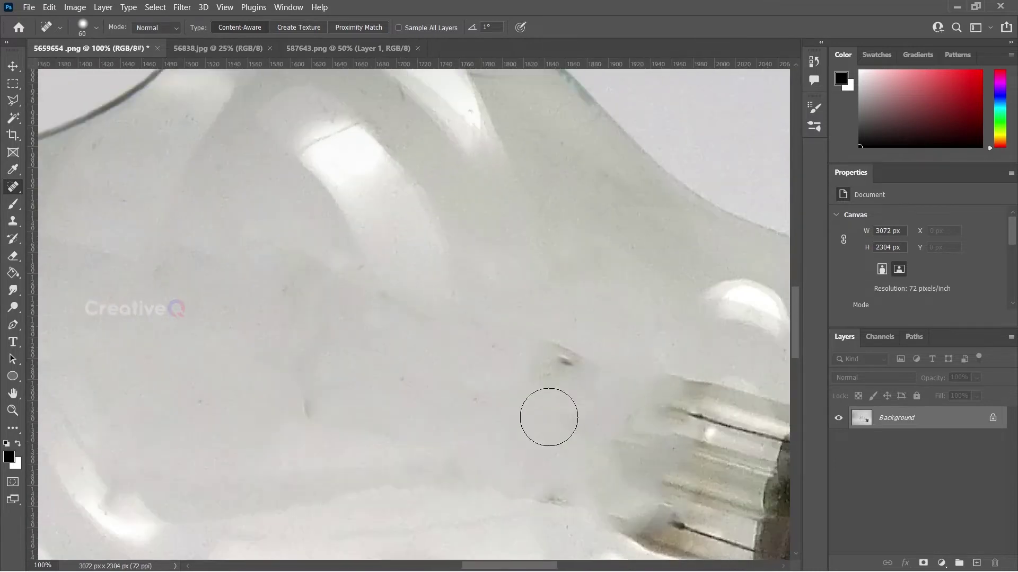
pyautogui.moveTo(305, 415); pyautogui.dragTo(311, 308)
pyautogui.click(331, 275)
pyautogui.click(277, 291)
pyautogui.moveTo(313, 291); pyautogui.dragTo(338, 302)
pyautogui.moveTo(439, 313); pyautogui.dragTo(488, 335)
pyautogui.click(579, 356)
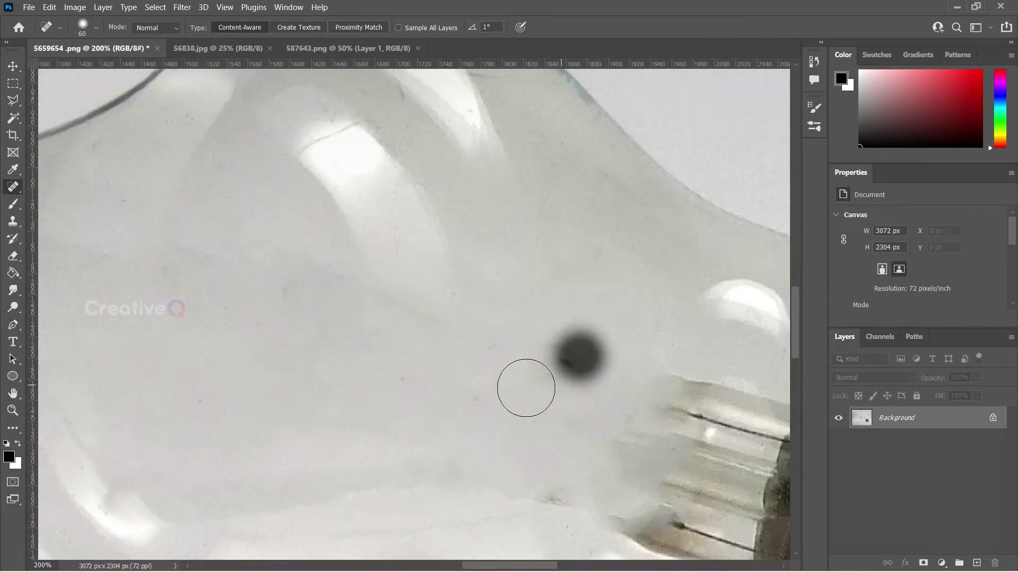
# - Heal the remaining dark specks and uneven patches in the glass where the filament used to be
pyautogui.moveTo(526, 493); pyautogui.dragTo(553, 475)
pyautogui.moveTo(555, 362); pyautogui.dragTo(519, 355)
pyautogui.click(425, 323)
pyautogui.click(298, 311)
pyautogui.click(221, 264)
pyautogui.moveTo(285, 266); pyautogui.dragTo(373, 306)
# - Heal away the front part of the inner glass stem next to the dark collar of the screw cap
pyautogui.moveTo(533, 406); pyautogui.dragTo(297, 285)
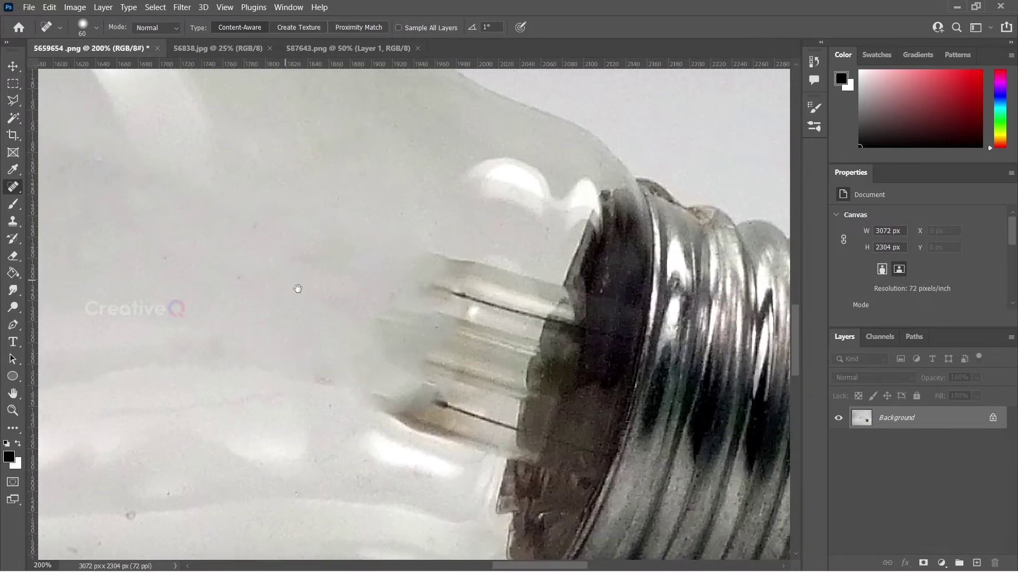
pyautogui.moveTo(310, 365)
pyautogui.mouseDown()
pyautogui.moveTo(389, 425)
pyautogui.moveTo(442, 422)
pyautogui.moveTo(470, 369)
pyautogui.moveTo(456, 389)
pyautogui.moveTo(420, 384)
pyautogui.moveTo(392, 295)
pyautogui.moveTo(409, 267)
pyautogui.moveTo(440, 294)
pyautogui.moveTo(414, 335)
pyautogui.moveTo(478, 334)
pyautogui.moveTo(510, 285)
pyautogui.moveTo(485, 392)
pyautogui.mouseUp()
pyautogui.hotkey('ctrl', '-')
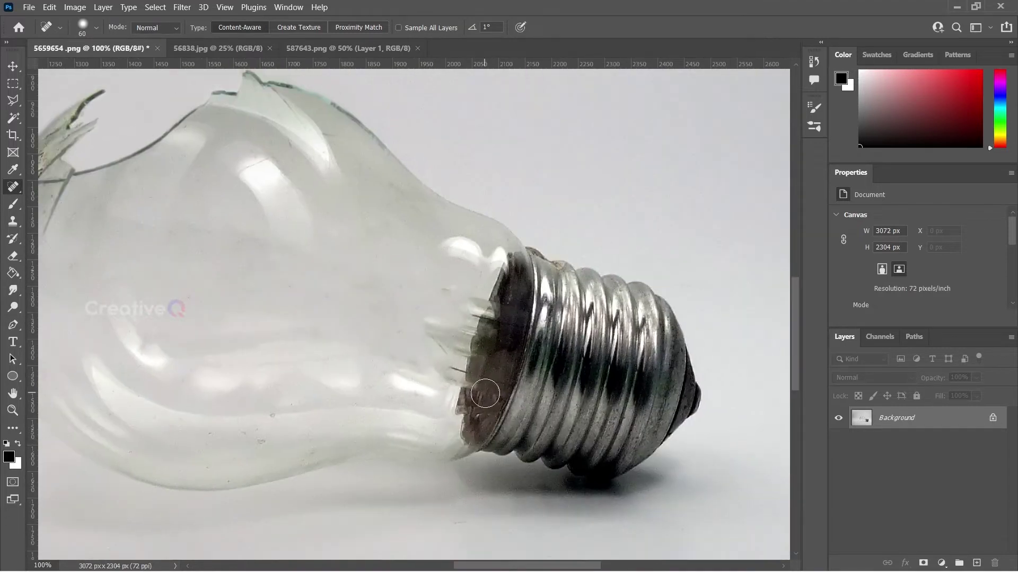
pyautogui.hotkey('ctrl', '+')
pyautogui.moveTo(496, 384); pyautogui.dragTo(384, 354)
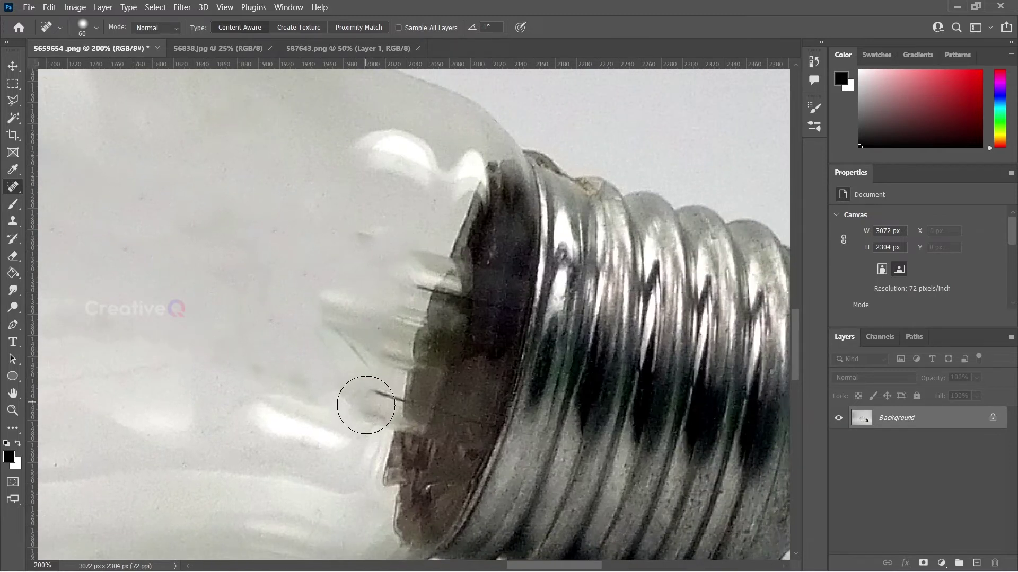
# - Cover the upper stem remains and upper part of the dark collar with nearby clear glass using the Clone Stamp
pyautogui.click(11, 225)
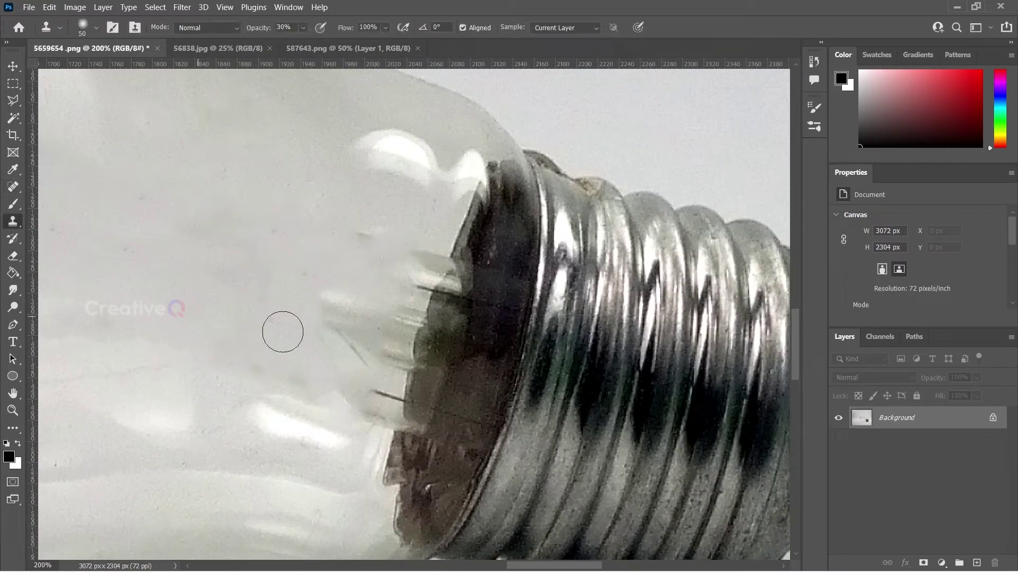
pyautogui.keyDown('alt'); pyautogui.click(289, 237); pyautogui.keyUp('alt')
pyautogui.keyDown('alt'); pyautogui.click(322, 252); pyautogui.keyUp('alt')
pyautogui.moveTo(448, 273)
pyautogui.mouseDown()
pyautogui.moveTo(443, 259)
pyautogui.moveTo(461, 227)
pyautogui.moveTo(445, 270)
pyautogui.moveTo(454, 272)
pyautogui.mouseUp()
pyautogui.keyDown('alt'); pyautogui.click(323, 212); pyautogui.keyUp('alt')
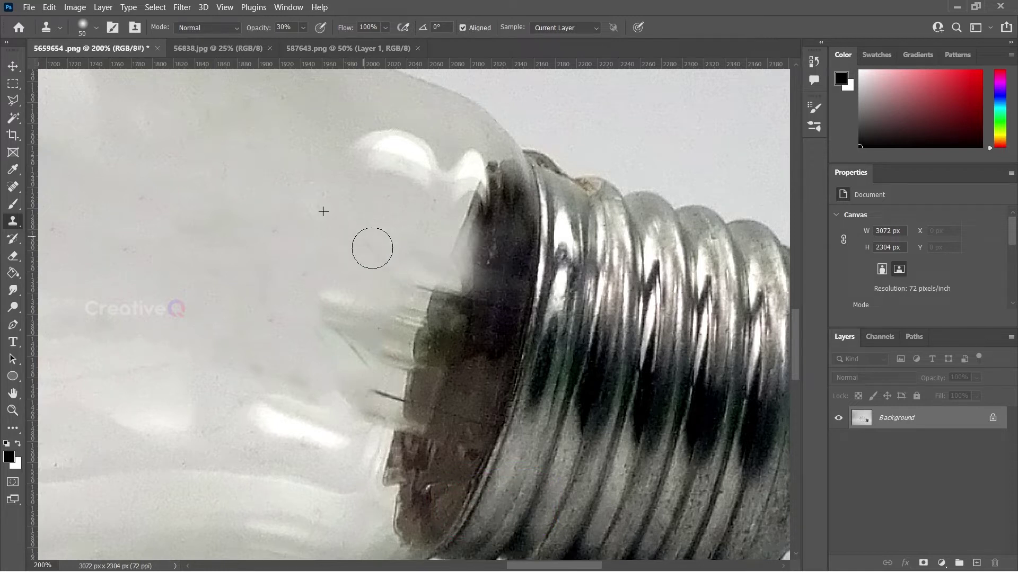
pyautogui.moveTo(437, 294)
pyautogui.mouseDown()
pyautogui.moveTo(419, 285)
pyautogui.moveTo(447, 243)
pyautogui.moveTo(494, 273)
pyautogui.mouseUp()
pyautogui.keyDown('alt'); pyautogui.click(401, 242); pyautogui.keyUp('alt')
pyautogui.moveTo(463, 240)
pyautogui.mouseDown()
pyautogui.moveTo(481, 216)
pyautogui.moveTo(490, 270)
pyautogui.mouseUp()
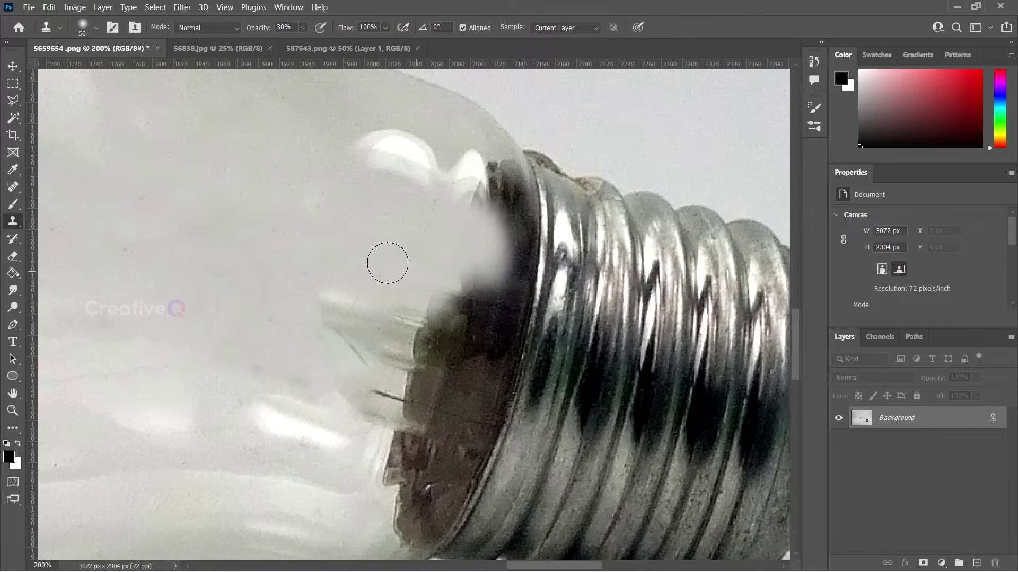
# - Clone clean glass over the middle stem remains and the middle section of the dark collar
pyautogui.keyDown('alt'); pyautogui.click(289, 271); pyautogui.keyUp('alt')
pyautogui.moveTo(323, 294)
pyautogui.mouseDown()
pyautogui.moveTo(328, 314)
pyautogui.moveTo(295, 270)
pyautogui.moveTo(333, 335)
pyautogui.moveTo(338, 318)
pyautogui.moveTo(352, 337)
pyautogui.moveTo(356, 323)
pyautogui.moveTo(356, 359)
pyautogui.moveTo(383, 345)
pyautogui.moveTo(387, 371)
pyautogui.moveTo(408, 334)
pyautogui.mouseUp()
pyautogui.keyDown('alt'); pyautogui.click(293, 269); pyautogui.keyUp('alt')
pyautogui.keyDown('alt'); pyautogui.click(383, 301); pyautogui.keyUp('alt')
pyautogui.moveTo(415, 297)
pyautogui.mouseDown()
pyautogui.moveTo(446, 314)
pyautogui.moveTo(463, 293)
pyautogui.moveTo(485, 307)
pyautogui.moveTo(475, 307)
pyautogui.mouseUp()
pyautogui.keyDown('alt'); pyautogui.click(379, 285); pyautogui.keyUp('alt')
pyautogui.keyDown('alt'); pyautogui.click(352, 253); pyautogui.keyUp('alt')
pyautogui.moveTo(477, 219)
pyautogui.mouseDown()
pyautogui.moveTo(505, 287)
pyautogui.moveTo(493, 323)
pyautogui.moveTo(449, 302)
pyautogui.moveTo(421, 340)
pyautogui.mouseUp()
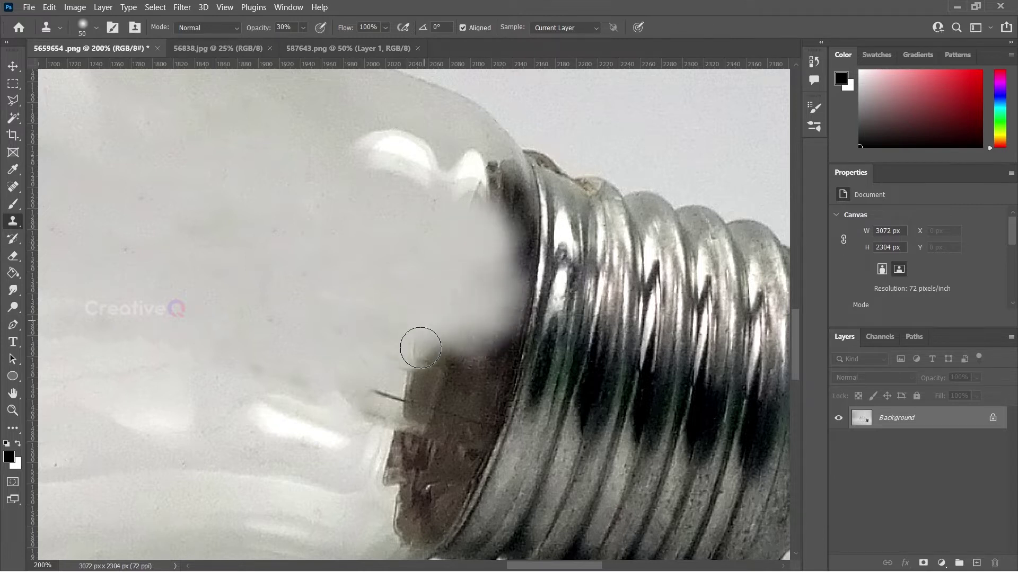
# - Clone out the bright highlight on the glass just in front of the lower part of the collar
pyautogui.moveTo(333, 431); pyautogui.dragTo(360, 354)
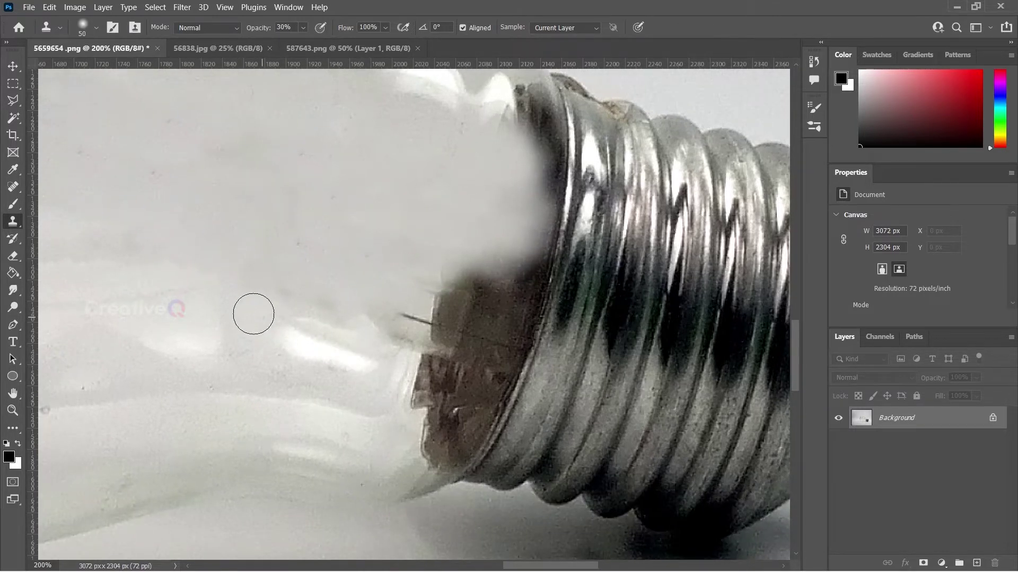
pyautogui.moveTo(304, 306); pyautogui.dragTo(343, 313)
pyautogui.keyDown('alt'); pyautogui.click(267, 318); pyautogui.keyUp('alt')
pyautogui.moveTo(298, 347); pyautogui.dragTo(342, 325)
pyautogui.keyDown('alt'); pyautogui.click(281, 325); pyautogui.keyUp('alt')
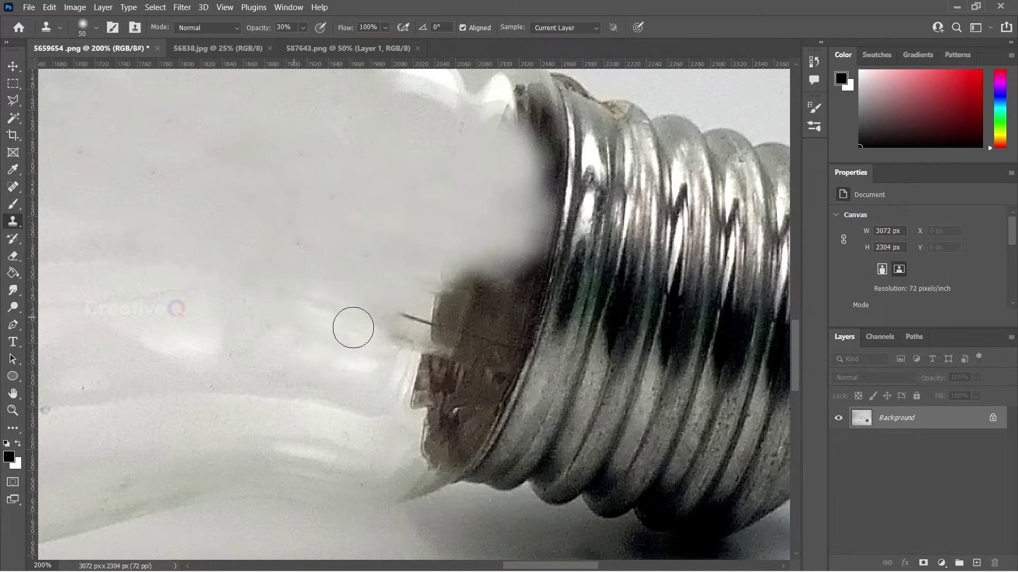
pyautogui.keyDown('alt'); pyautogui.click(291, 348); pyautogui.keyUp('alt')
pyautogui.moveTo(298, 350); pyautogui.dragTo(297, 340)
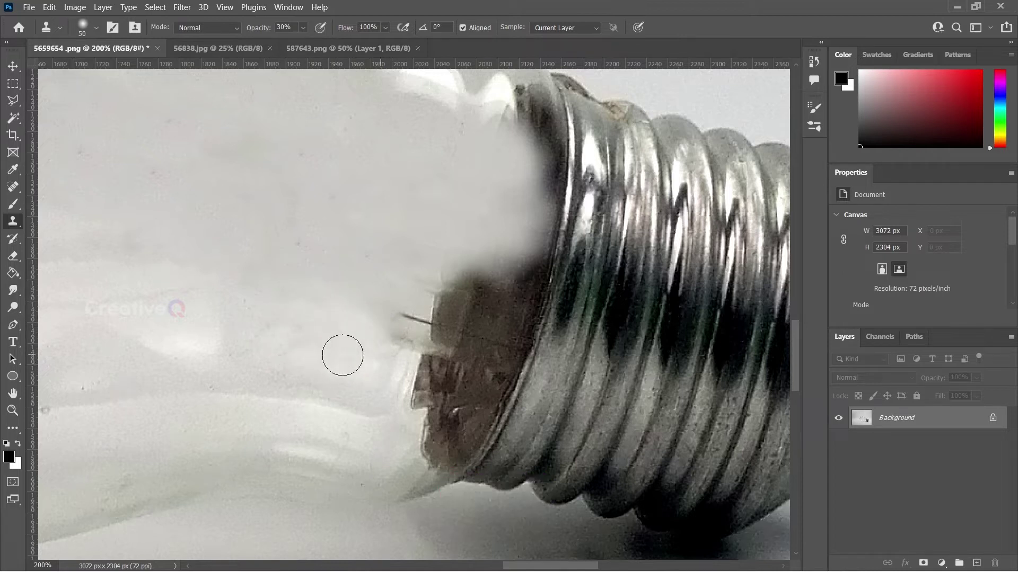
# - Clone glass over the last wire stub and the adjoining front edge of the dark collar
pyautogui.keyDown('alt'); pyautogui.click(332, 327); pyautogui.keyUp('alt')
pyautogui.moveTo(389, 331)
pyautogui.mouseDown()
pyautogui.moveTo(436, 321)
pyautogui.moveTo(406, 310)
pyautogui.moveTo(403, 333)
pyautogui.moveTo(394, 327)
pyautogui.moveTo(417, 322)
pyautogui.moveTo(400, 316)
pyautogui.moveTo(429, 313)
pyautogui.moveTo(435, 300)
pyautogui.moveTo(425, 339)
pyautogui.moveTo(425, 378)
pyautogui.mouseUp()
pyautogui.keyDown('alt'); pyautogui.click(364, 390); pyautogui.keyUp('alt')
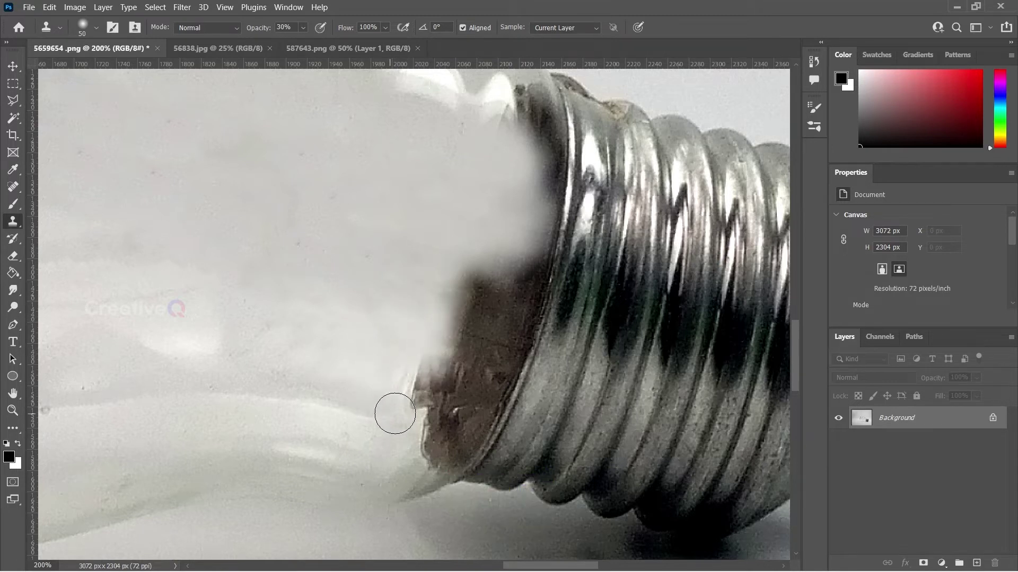
# - Clone glass over the rest of the dark collar, right up to the edge of the metal thread
pyautogui.keyDown('alt'); pyautogui.click(348, 412); pyautogui.keyUp('alt')
pyautogui.moveTo(402, 429)
pyautogui.mouseDown()
pyautogui.moveTo(424, 444)
pyautogui.moveTo(371, 399)
pyautogui.moveTo(418, 414)
pyautogui.moveTo(418, 386)
pyautogui.moveTo(438, 382)
pyautogui.moveTo(436, 428)
pyautogui.moveTo(440, 365)
pyautogui.moveTo(463, 344)
pyautogui.moveTo(466, 388)
pyautogui.moveTo(449, 331)
pyautogui.moveTo(480, 279)
pyautogui.moveTo(478, 306)
pyautogui.moveTo(454, 281)
pyautogui.moveTo(502, 296)
pyautogui.moveTo(521, 260)
pyautogui.moveTo(491, 355)
pyautogui.moveTo(495, 286)
pyautogui.mouseUp()
pyautogui.keyDown('alt'); pyautogui.click(371, 400); pyautogui.keyUp('alt')
pyautogui.keyDown('alt'); pyautogui.click(367, 385); pyautogui.keyUp('alt')
pyautogui.moveTo(398, 341); pyautogui.dragTo(405, 319)
pyautogui.moveTo(455, 351)
pyautogui.mouseDown()
pyautogui.moveTo(491, 363)
pyautogui.moveTo(532, 213)
pyautogui.moveTo(522, 288)
pyautogui.moveTo(492, 363)
pyautogui.mouseUp()
pyautogui.moveTo(453, 402)
pyautogui.mouseDown()
pyautogui.moveTo(488, 367)
pyautogui.moveTo(438, 447)
pyautogui.moveTo(484, 392)
pyautogui.moveTo(442, 447)
pyautogui.mouseUp()
pyautogui.moveTo(463, 408)
pyautogui.mouseDown()
pyautogui.moveTo(502, 343)
pyautogui.moveTo(496, 353)
pyautogui.mouseUp()
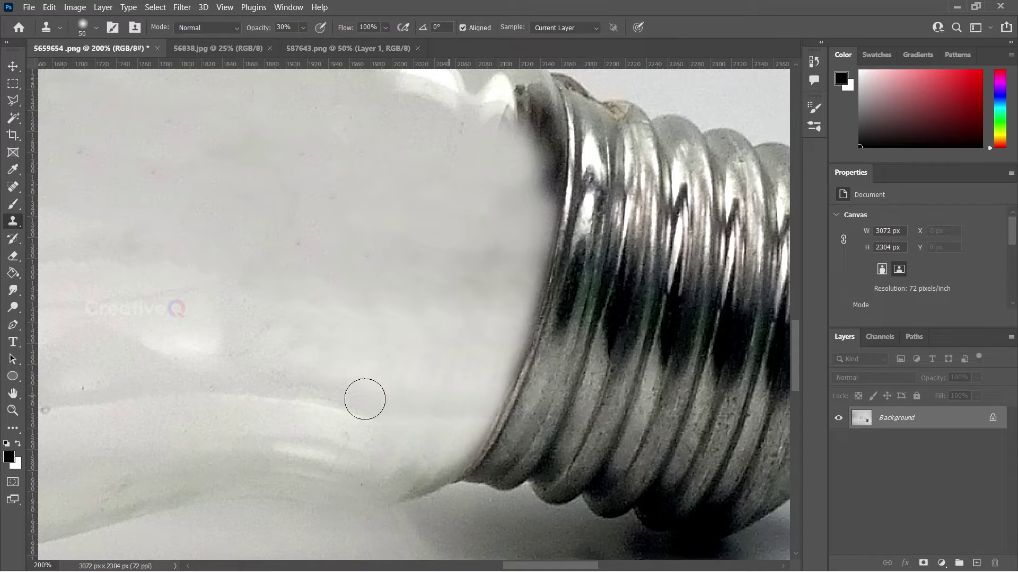
# - Even out the cloned glass tones alongside the metal thread with further sampled Clone Stamp strokes
pyautogui.moveTo(427, 300); pyautogui.dragTo(402, 300)
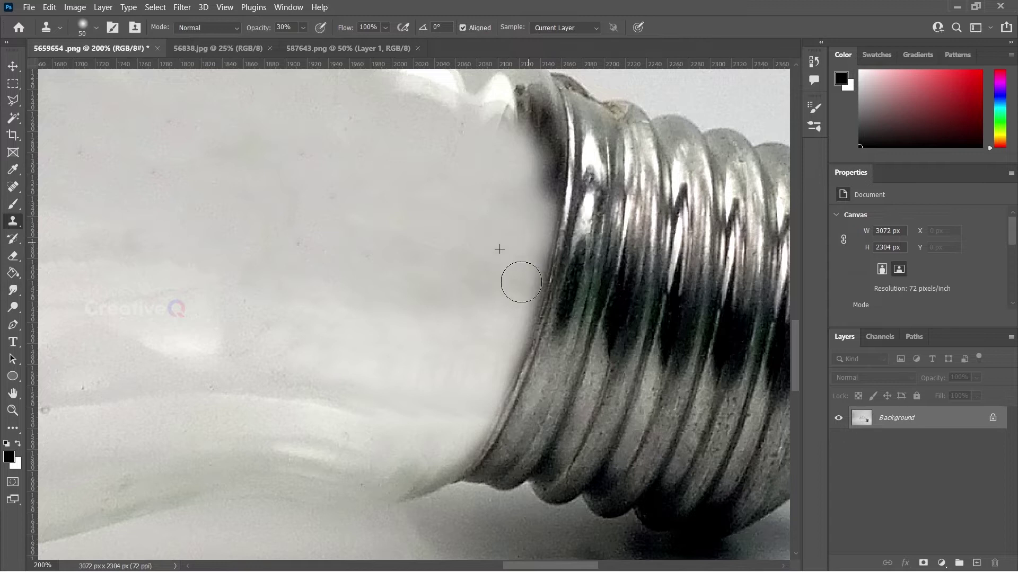
pyautogui.moveTo(481, 235); pyautogui.dragTo(464, 318)
pyautogui.keyDown('alt'); pyautogui.click(466, 266); pyautogui.keyUp('alt')
pyautogui.moveTo(500, 282)
pyautogui.mouseDown()
pyautogui.moveTo(523, 236)
pyautogui.moveTo(509, 251)
pyautogui.moveTo(504, 175)
pyautogui.moveTo(519, 198)
pyautogui.moveTo(494, 232)
pyautogui.moveTo(513, 178)
pyautogui.moveTo(522, 260)
pyautogui.moveTo(527, 216)
pyautogui.moveTo(512, 176)
pyautogui.moveTo(510, 205)
pyautogui.moveTo(500, 172)
pyautogui.mouseUp()
pyautogui.keyDown('alt'); pyautogui.click(496, 265); pyautogui.keyUp('alt')
pyautogui.keyDown('alt'); pyautogui.click(492, 237); pyautogui.keyUp('alt')
pyautogui.moveTo(469, 368); pyautogui.dragTo(408, 364)
pyautogui.hotkey('ctrl', '-')
pyautogui.hotkey('ctrl', '-')
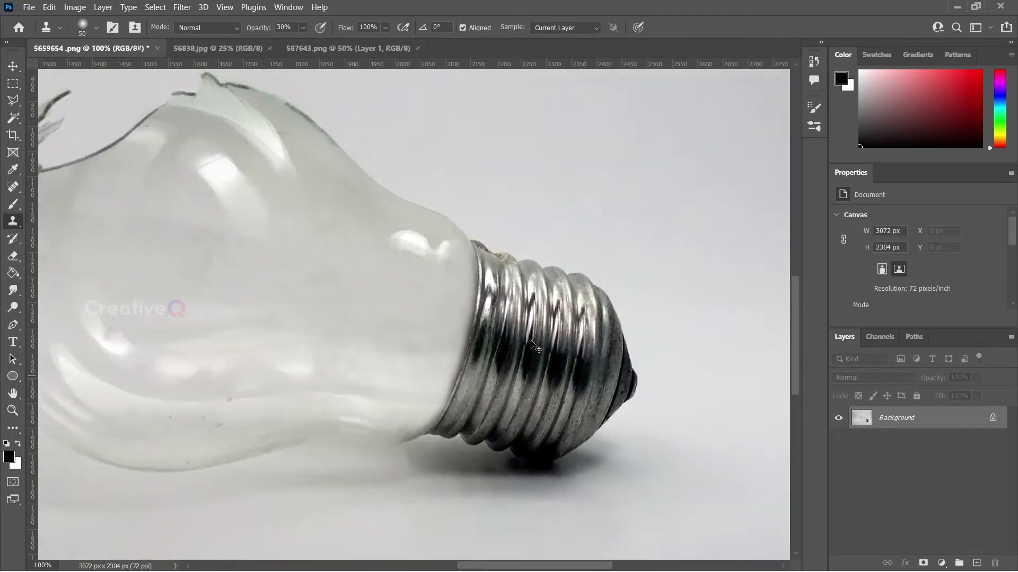
# - Begin a Pen tool path at the bulb's rounded end, following its outer curve and the jagged broken shard
pyautogui.moveTo(343, 295); pyautogui.dragTo(533, 327)
pyautogui.hotkey('ctrl', '+')
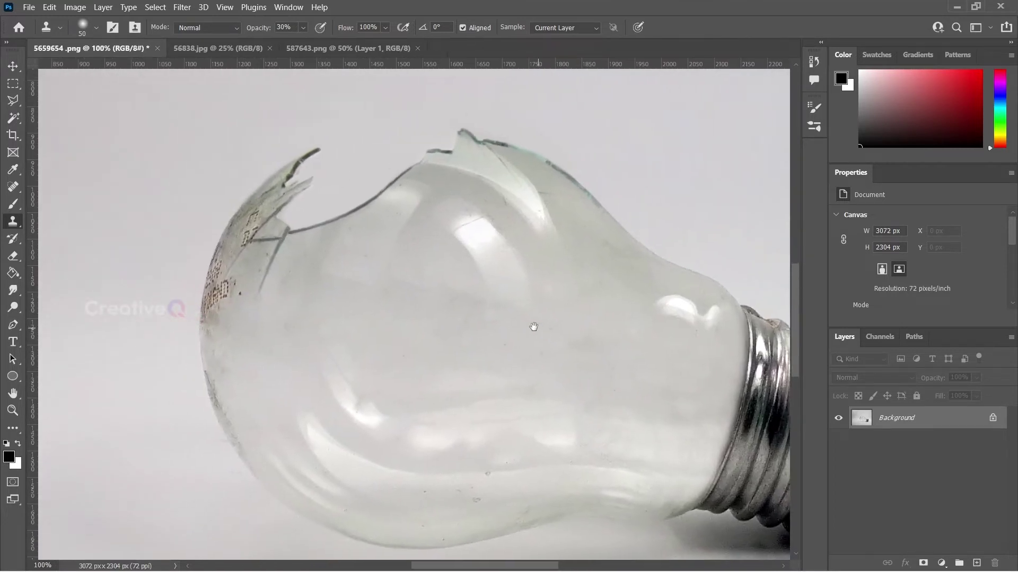
pyautogui.hotkey('ctrl', '+')
pyautogui.moveTo(428, 344); pyautogui.dragTo(516, 412)
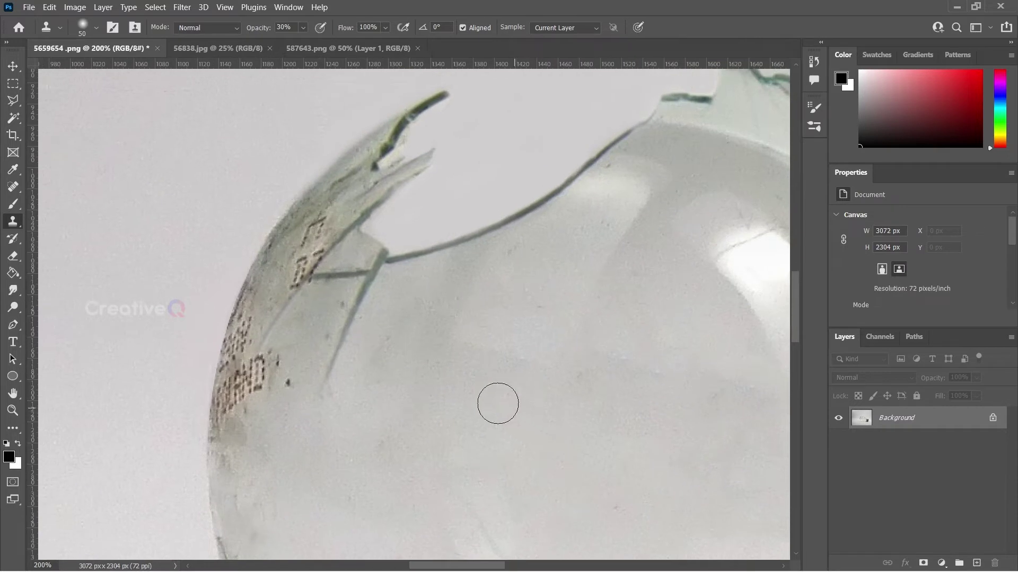
pyautogui.click(23, 328)
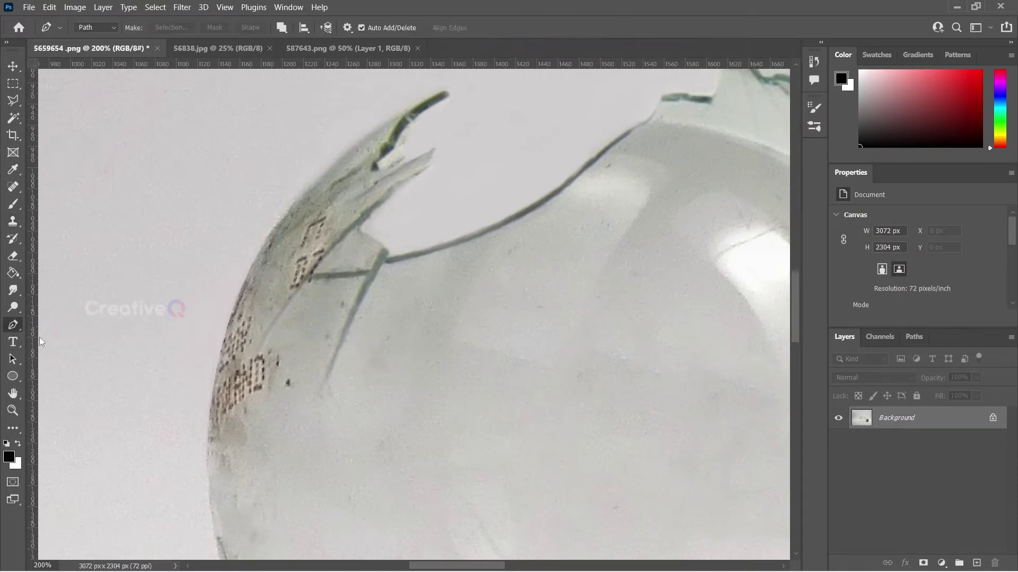
pyautogui.moveTo(219, 419); pyautogui.dragTo(216, 411)
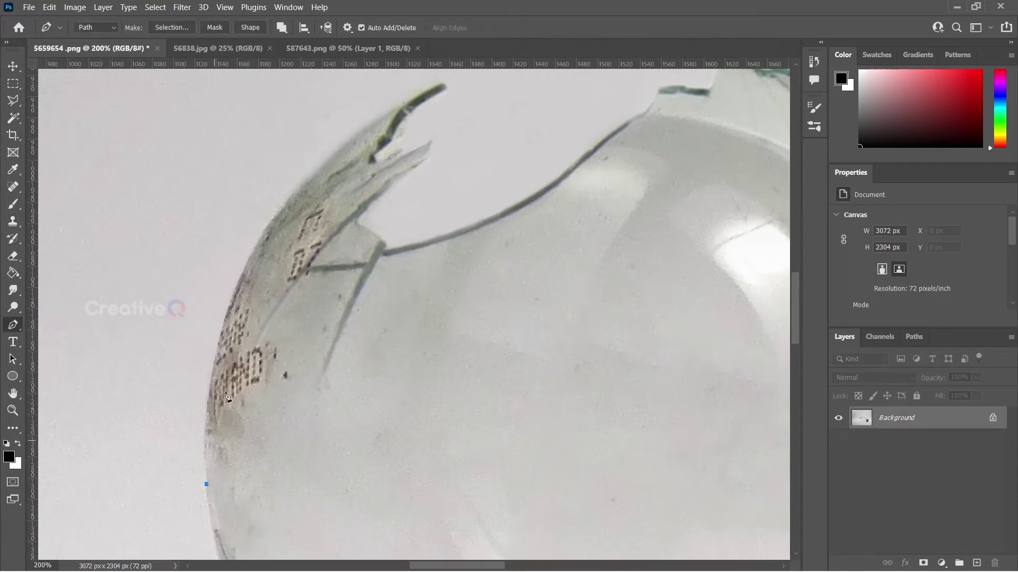
pyautogui.moveTo(331, 158); pyautogui.dragTo(323, 222)
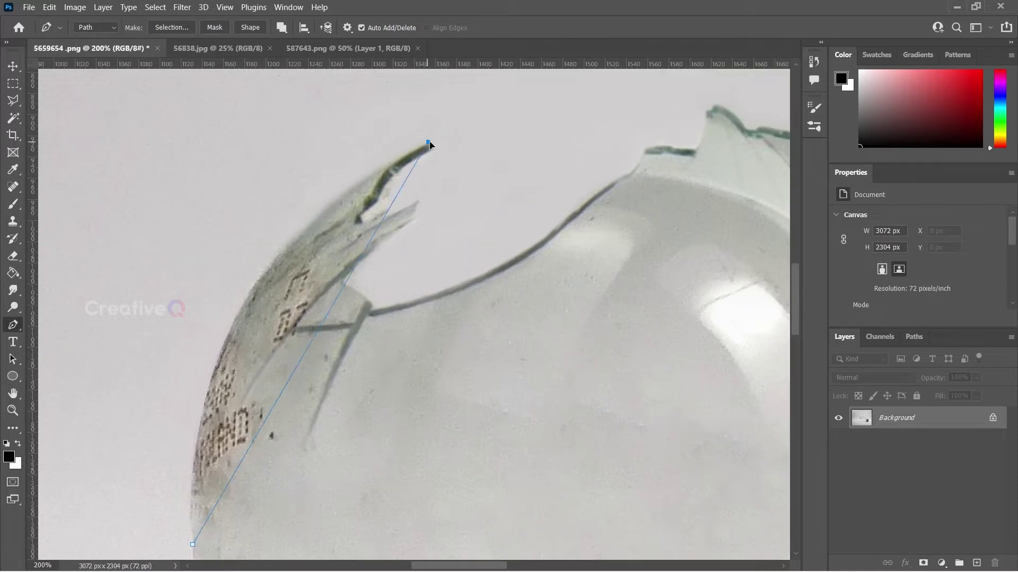
pyautogui.moveTo(428, 142); pyautogui.dragTo(700, 115)
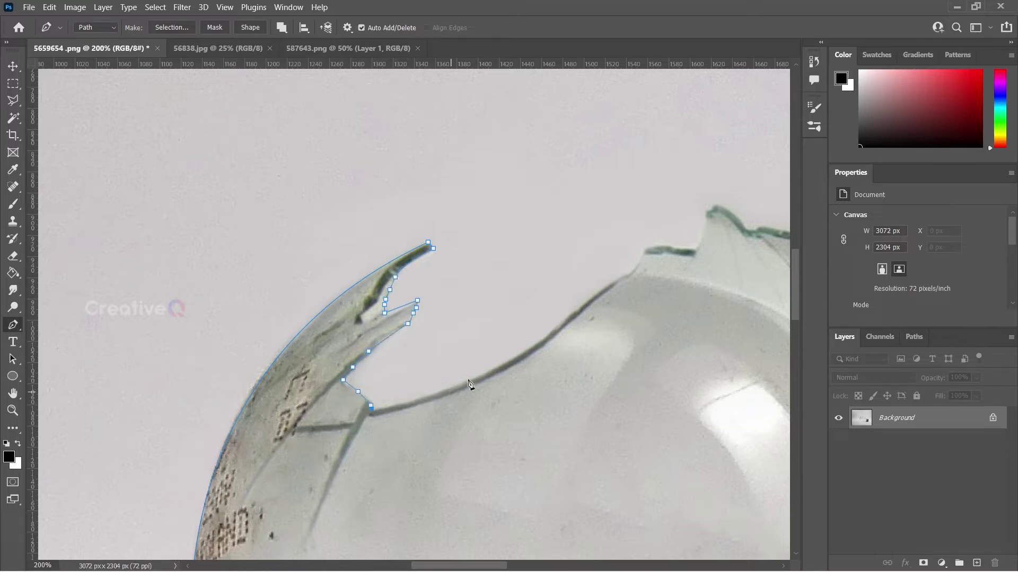
# - Continue the path along the curved broken rim to the foot of the raised glass peak
pyautogui.click(543, 341)
pyautogui.scroll(2, 542, 339)
pyautogui.hscroll(2, 542, 339)
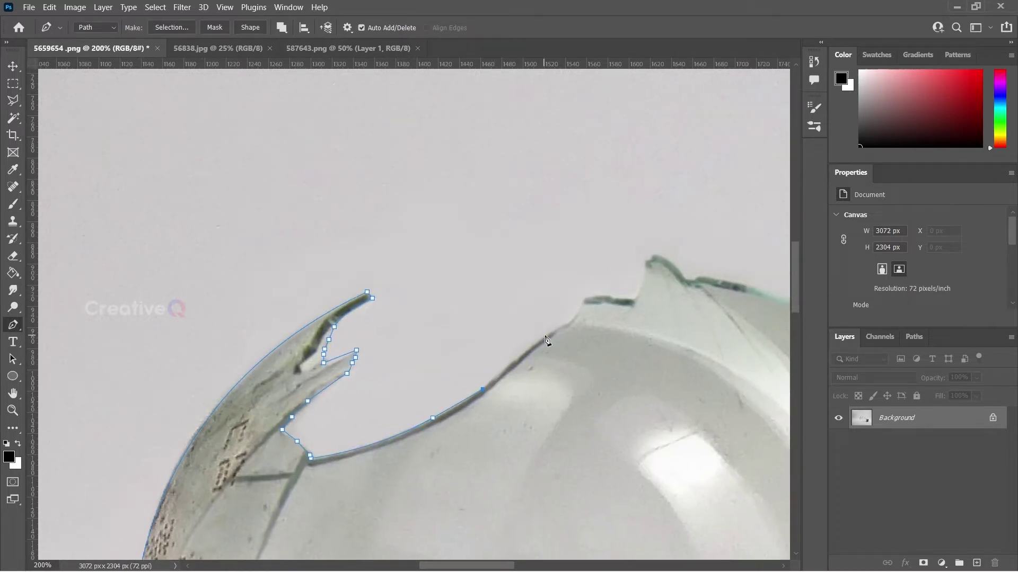
pyautogui.click(632, 299)
pyautogui.scroll(1, 534, 318)
pyautogui.hscroll(2, 534, 318)
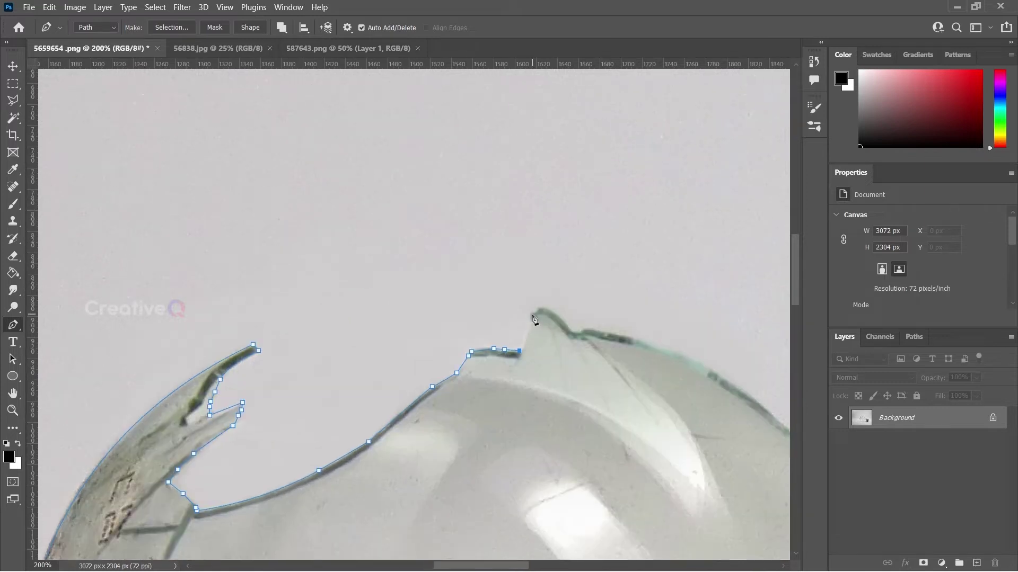
# - Trace the path over the raised glass peak and down the bulb's upper outline to the screw cap
pyautogui.click(576, 332)
pyautogui.click(586, 329)
pyautogui.moveTo(624, 351); pyautogui.dragTo(371, 312)
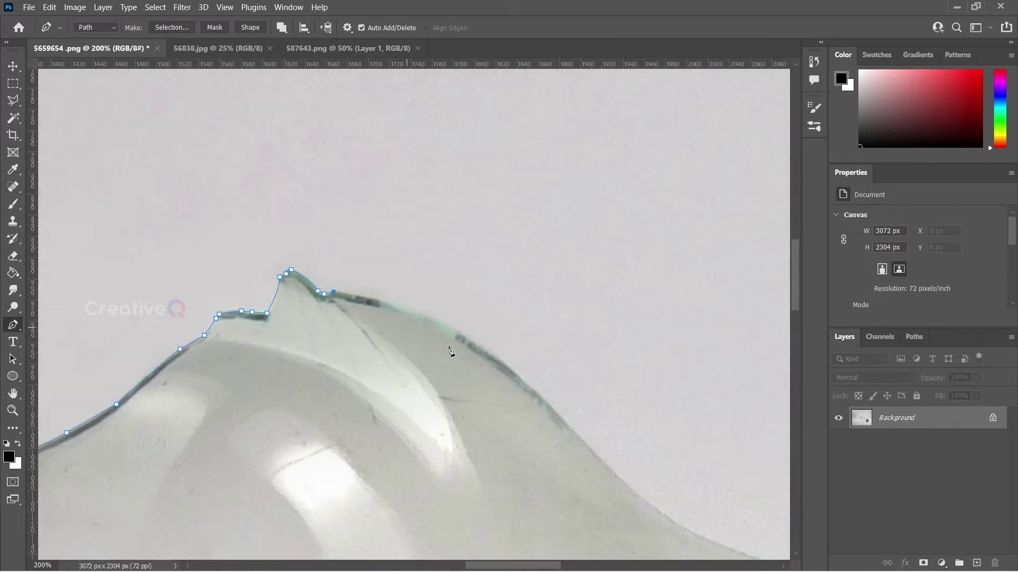
pyautogui.moveTo(561, 437); pyautogui.dragTo(416, 340)
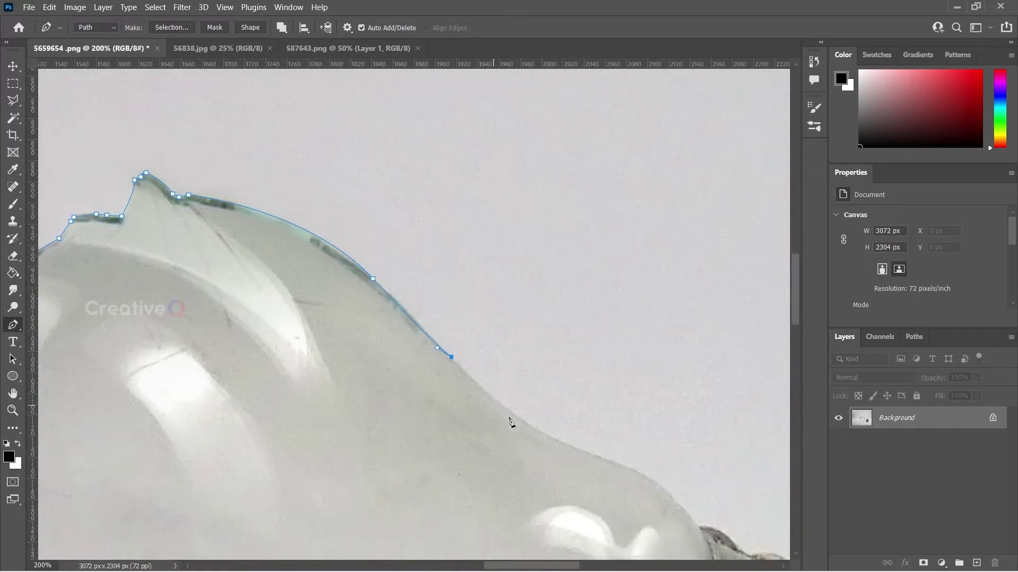
pyautogui.moveTo(698, 527); pyautogui.dragTo(504, 403)
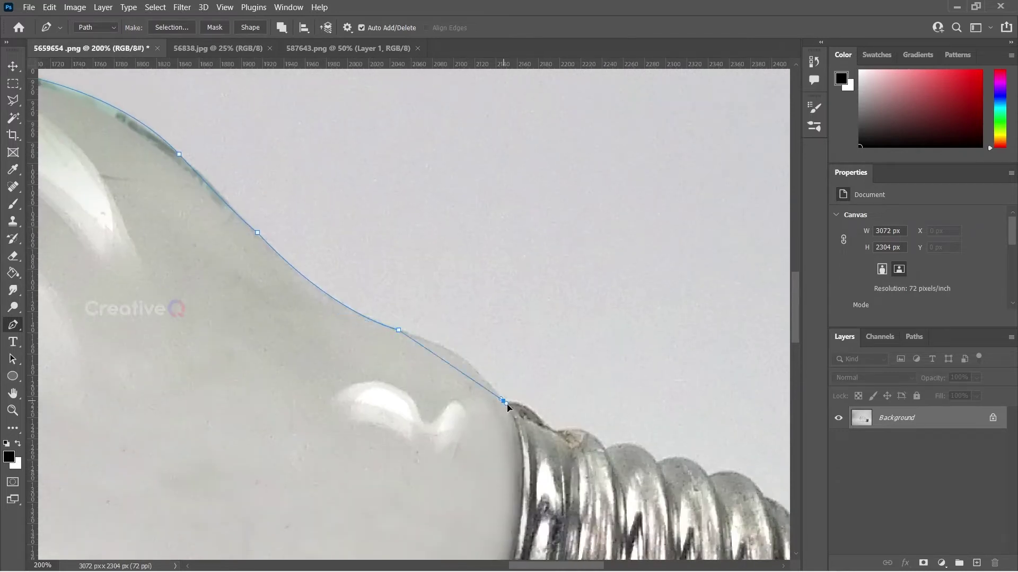
# - Trace the path along the upper ridges of the metal screw thread with curved segments
pyautogui.keyDown('alt'); pyautogui.click(504, 401); pyautogui.keyUp('alt')
pyautogui.moveTo(574, 437); pyautogui.dragTo(452, 361)
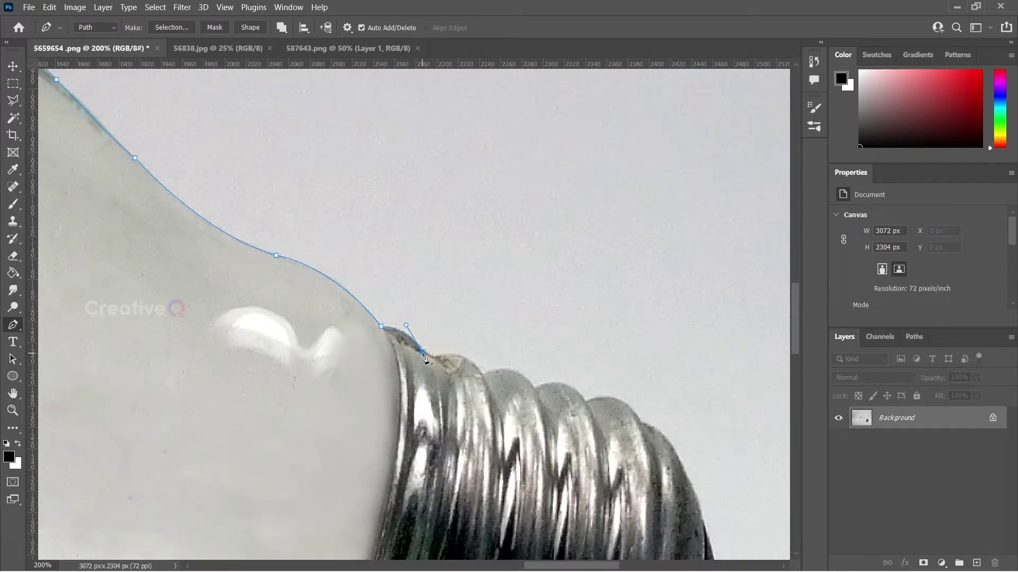
pyautogui.keyDown('alt'); pyautogui.click(482, 374); pyautogui.keyUp('alt')
pyautogui.moveTo(534, 392); pyautogui.dragTo(454, 287)
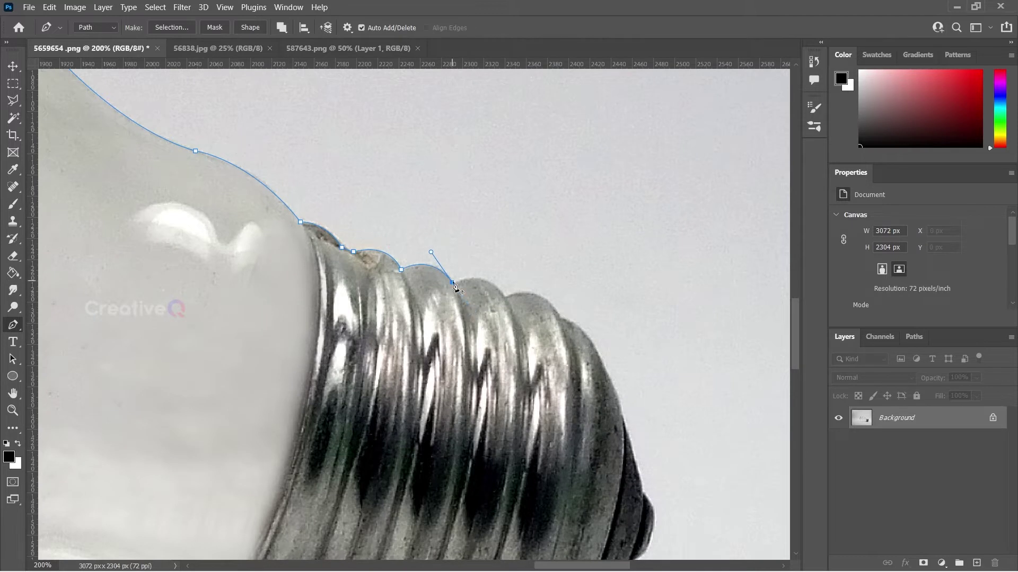
pyautogui.keyDown('alt'); pyautogui.click(453, 285); pyautogui.keyUp('alt')
pyautogui.moveTo(555, 350); pyautogui.dragTo(537, 315)
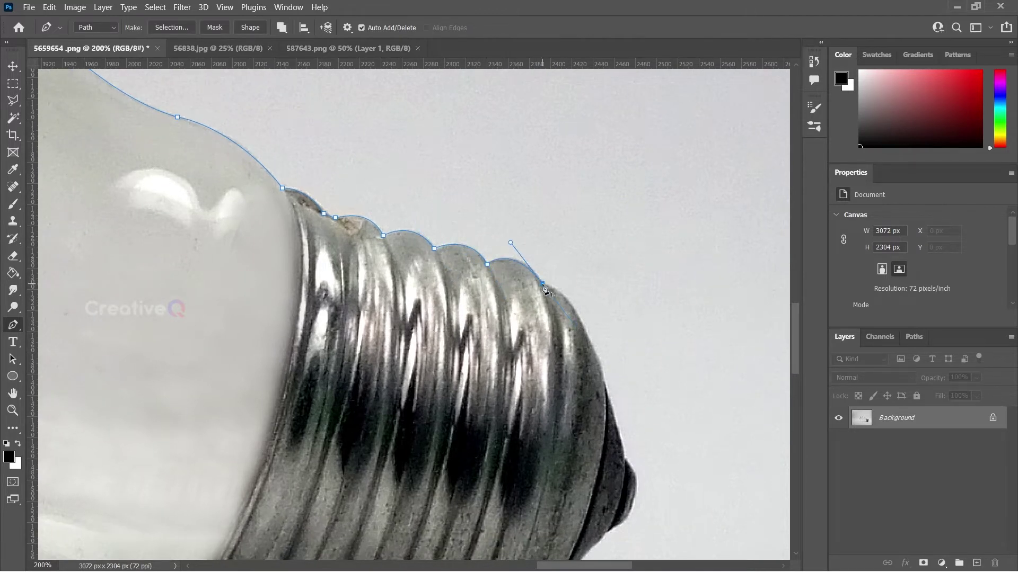
# - Extend the path around the end of the screw cap and its dark contact tip
pyautogui.moveTo(588, 339); pyautogui.dragTo(540, 263)
pyautogui.moveTo(539, 263); pyautogui.dragTo(545, 267)
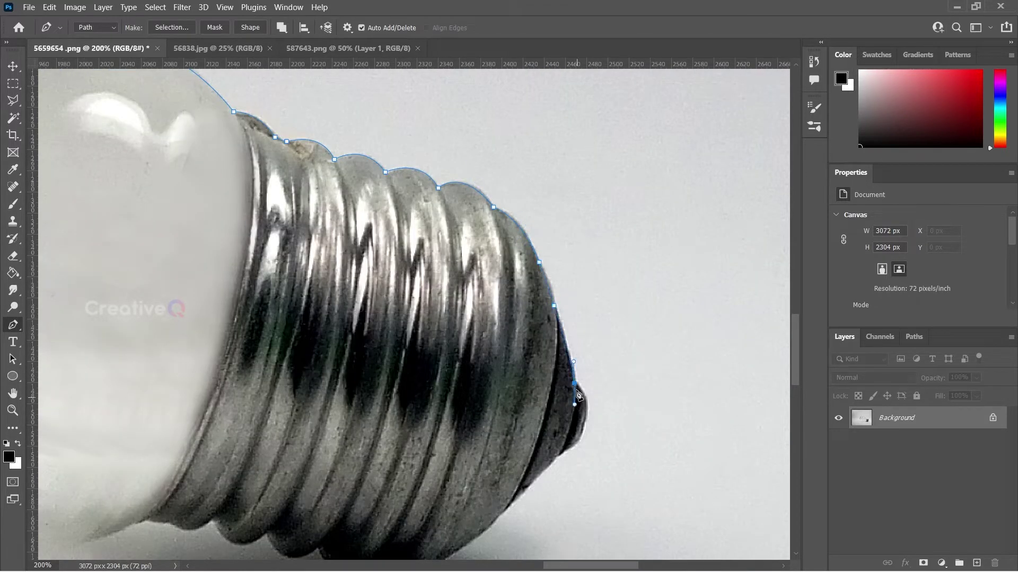
pyautogui.moveTo(587, 426); pyautogui.dragTo(586, 428)
pyautogui.keyDown('alt'); pyautogui.click(588, 408); pyautogui.keyUp('alt')
pyautogui.moveTo(575, 458); pyautogui.dragTo(578, 371)
pyautogui.click(527, 402)
pyautogui.click(509, 423)
# - Trace the underside of the screw cap along its lower ridges, back to the start of the glass
pyautogui.moveTo(494, 418); pyautogui.dragTo(557, 302)
pyautogui.moveTo(472, 377); pyautogui.dragTo(447, 380)
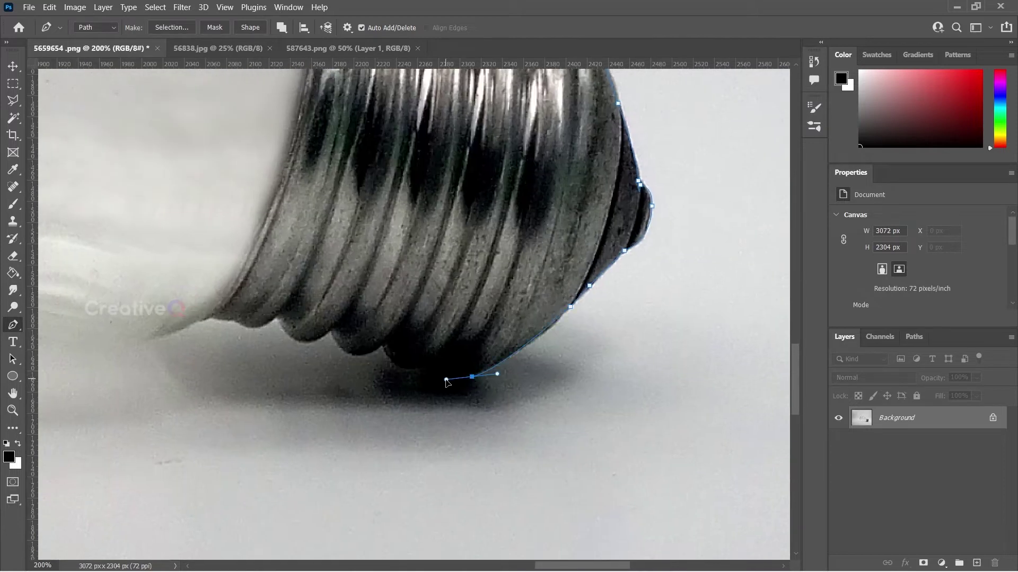
pyautogui.hotkey('ctrl', 'z')
pyautogui.keyDown('alt'); pyautogui.click(385, 349); pyautogui.keyUp('alt')
pyautogui.moveTo(407, 318); pyautogui.dragTo(486, 294)
pyautogui.moveTo(408, 308); pyautogui.dragTo(464, 305)
pyautogui.moveTo(449, 306); pyautogui.dragTo(438, 272)
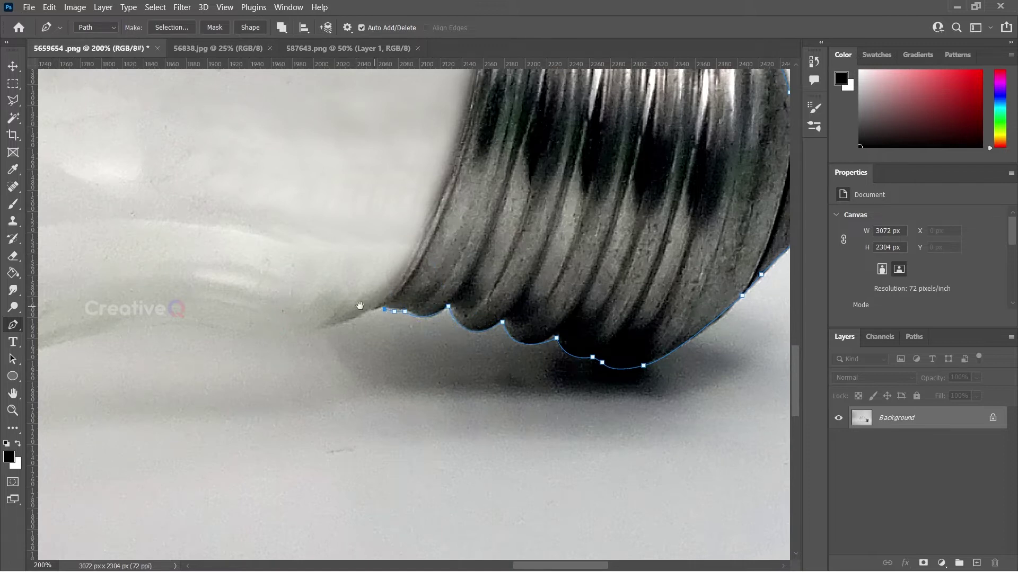
# - Follow the lower glass outline around the rounded end and close the path at its starting point
pyautogui.moveTo(360, 306); pyautogui.dragTo(539, 328)
pyautogui.keyDown('alt'); pyautogui.click(398, 352); pyautogui.keyUp('alt')
pyautogui.moveTo(468, 308); pyautogui.dragTo(670, 325)
pyautogui.moveTo(455, 379); pyautogui.dragTo(420, 397)
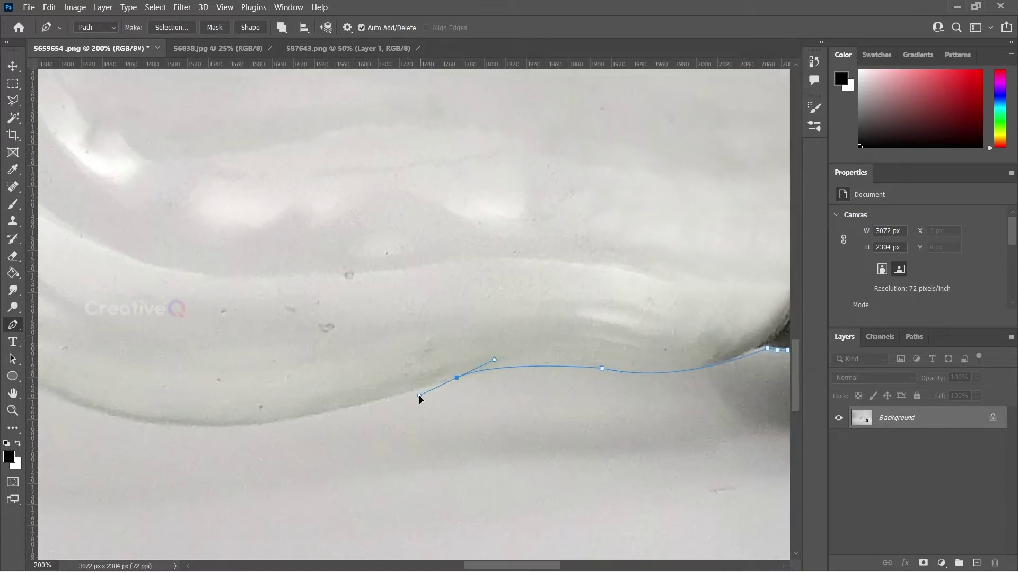
pyautogui.keyDown('alt'); pyautogui.click(455, 378); pyautogui.keyUp('alt')
pyautogui.moveTo(310, 375); pyautogui.dragTo(502, 382)
pyautogui.moveTo(165, 366); pyautogui.dragTo(52, 223)
pyautogui.keyDown('alt'); pyautogui.click(224, 367); pyautogui.keyUp('alt')
pyautogui.moveTo(197, 283); pyautogui.dragTo(367, 409)
pyautogui.moveTo(191, 158); pyautogui.dragTo(181, 92)
# - Convert the closed path around the whole bulb into a selection
pyautogui.hotkey('ctrl', '-')
pyautogui.hotkey('ctrl', '-')
pyautogui.moveTo(554, 273); pyautogui.dragTo(454, 320)
pyautogui.hotkey('ctrl', 'Return')
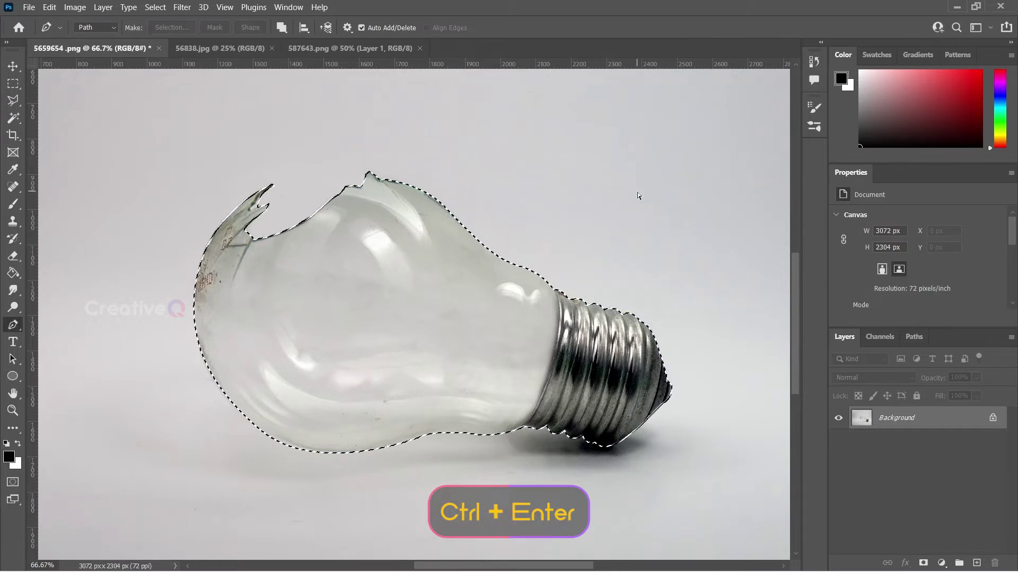
# - Copy the selected bulb to a new layer named "bulb" and duplicate that layer
pyautogui.hotkey('ctrl', 'j')
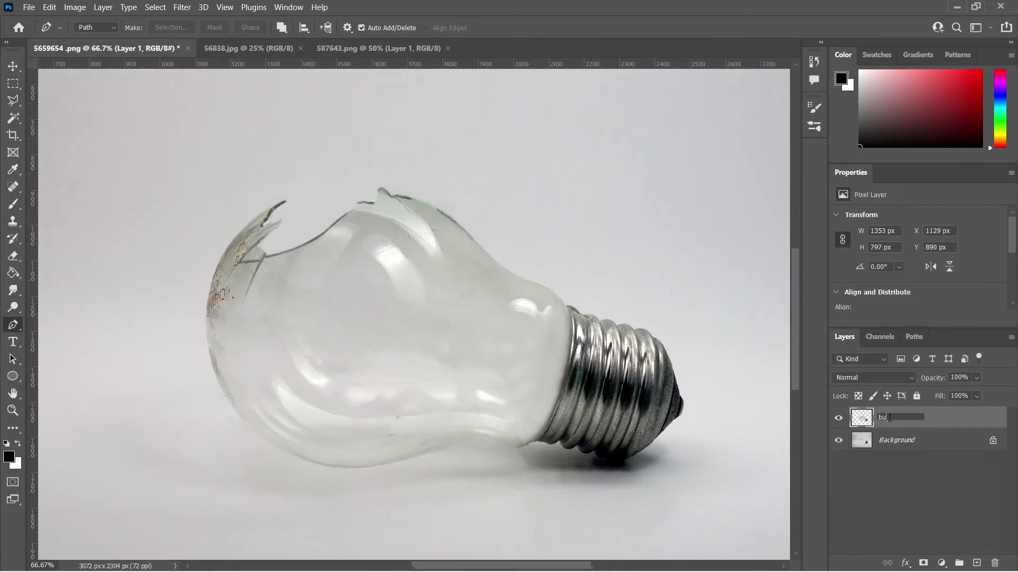
pyautogui.press('Return')
pyautogui.hotkey('ctrl', 'j')
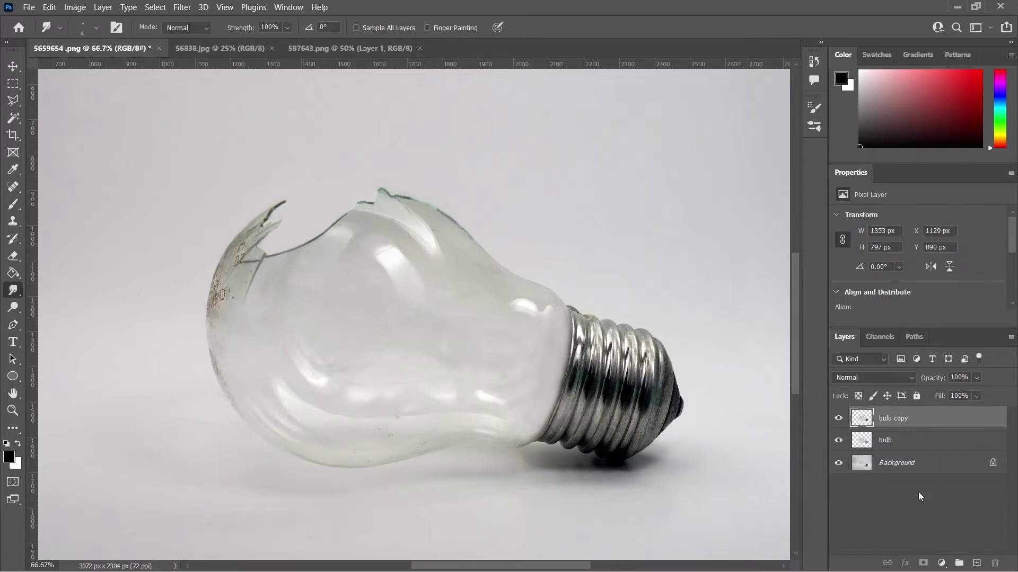
# - Hide the original bulb layer and add a black (000000) Solid Color fill layer directly above the Background
pyautogui.click(839, 440)
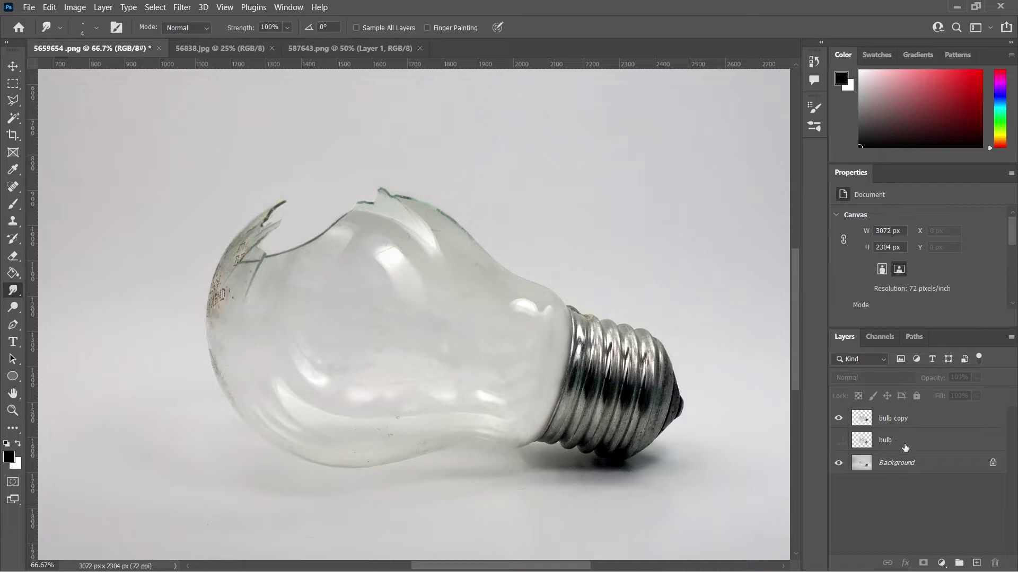
pyautogui.click(918, 462)
pyautogui.click(947, 560)
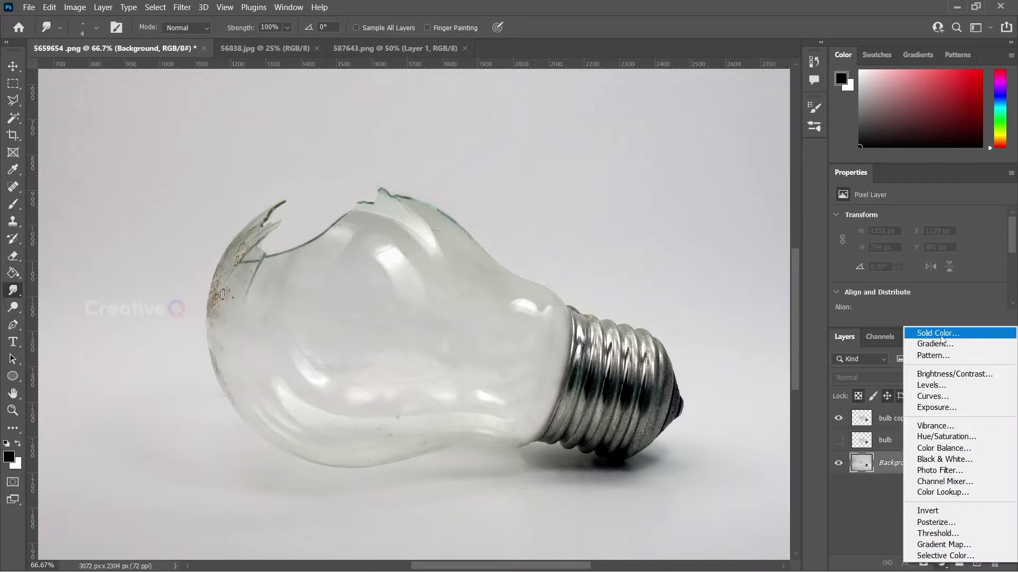
pyautogui.click(938, 334)
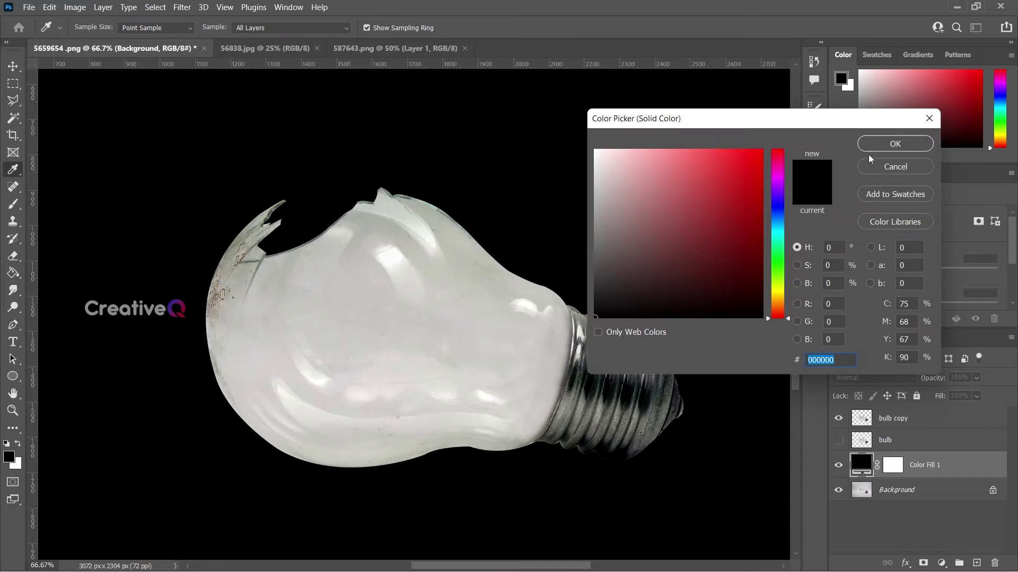
pyautogui.click(884, 147)
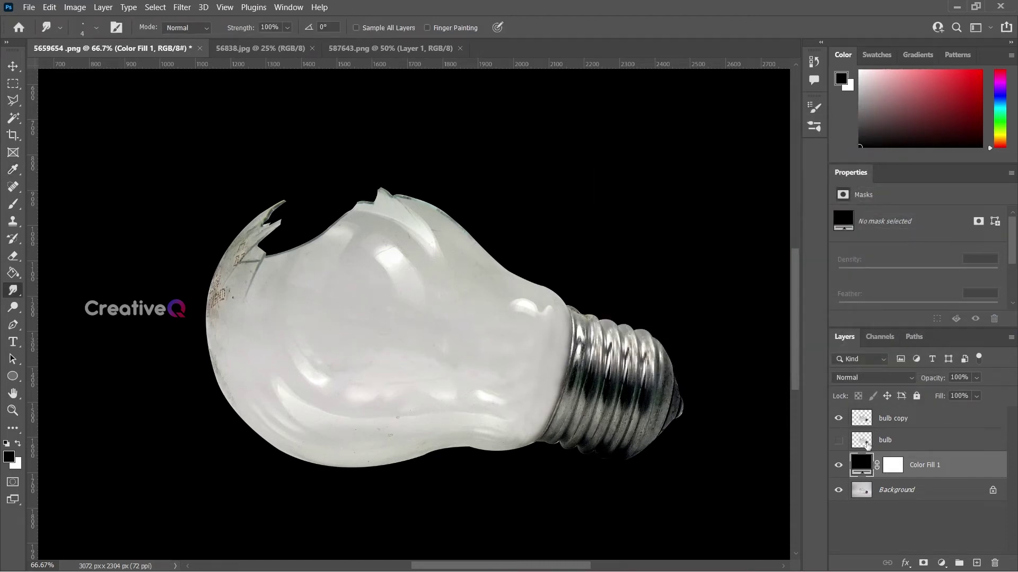
# - Load the bulb copy layer's outline as a selection
pyautogui.click(864, 421)
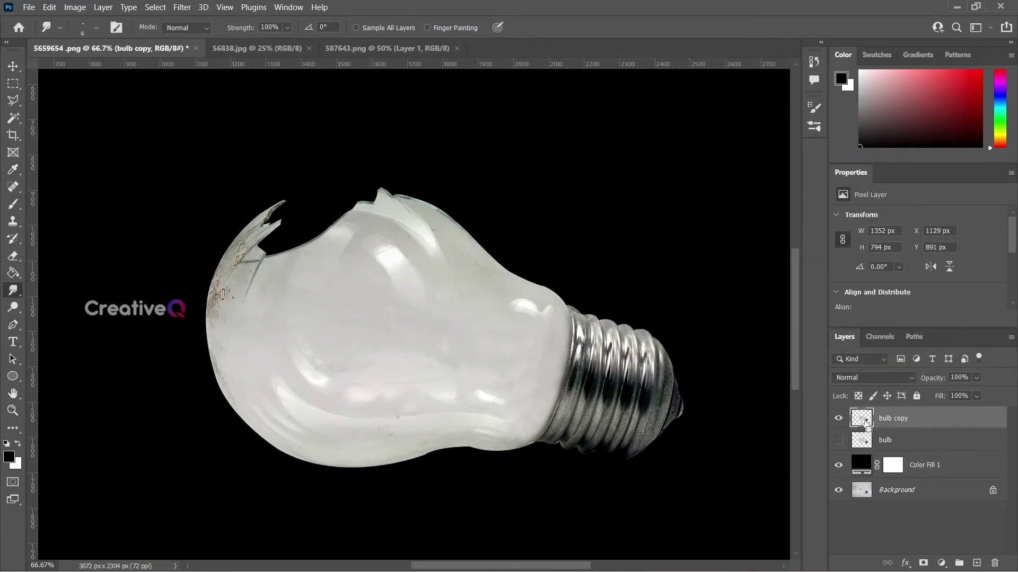
pyautogui.keyDown('ctrl'); pyautogui.click(867, 424); pyautogui.keyUp('ctrl')
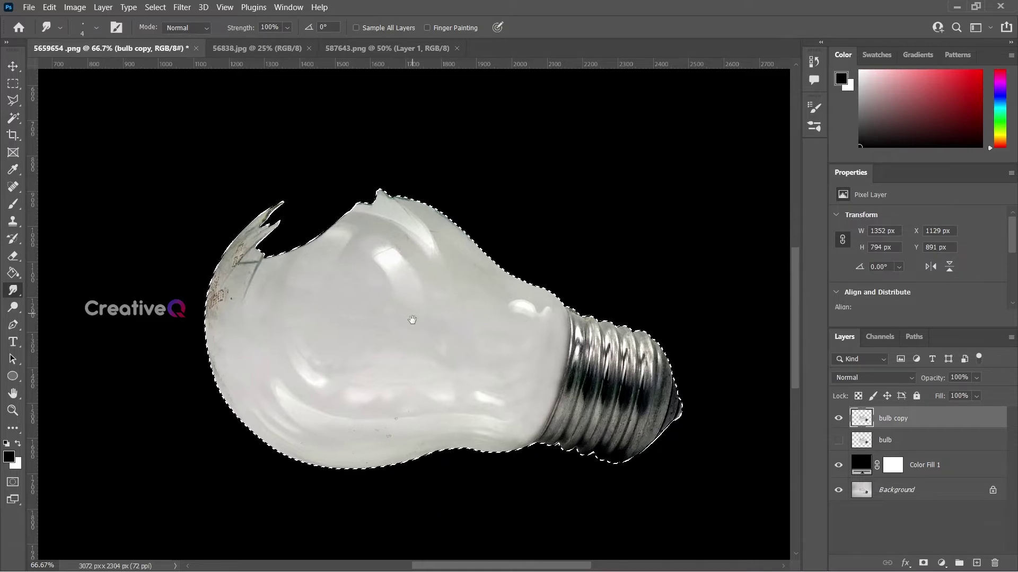
# - Start a Color Range selection with the selection preview set to None and sample the grey glass of the bulb
pyautogui.moveTo(413, 320); pyautogui.dragTo(414, 332)
pyautogui.hotkey('ctrl', '+')
pyautogui.hotkey('ctrl', '+')
pyautogui.hotkey('ctrl', '+')
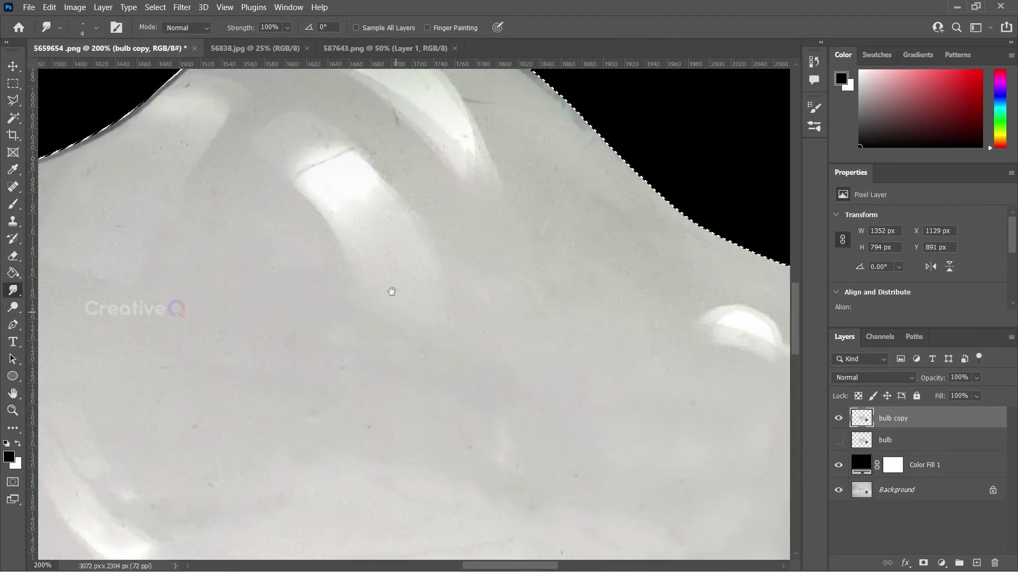
pyautogui.moveTo(392, 291); pyautogui.dragTo(324, 403)
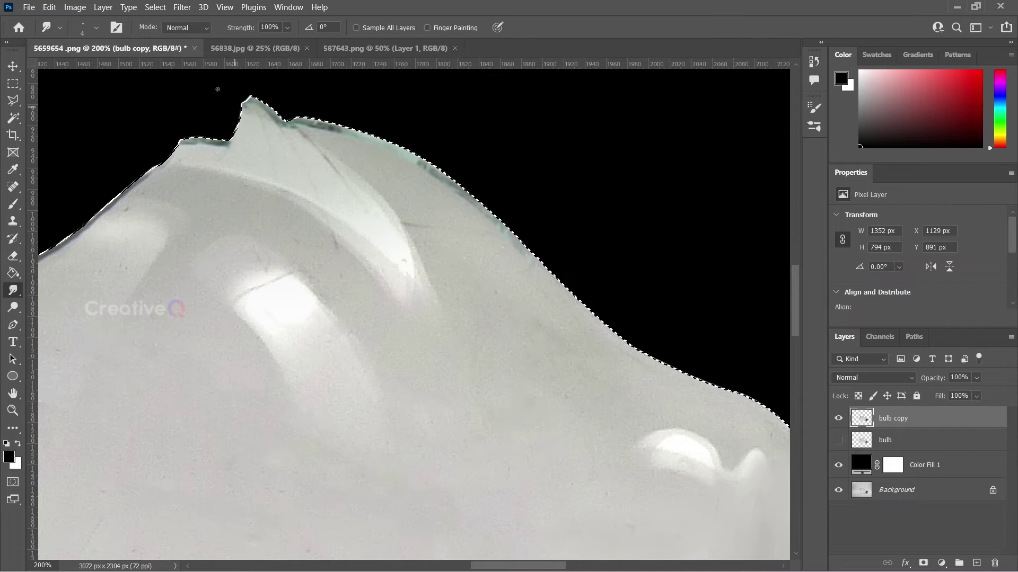
pyautogui.click(156, 7)
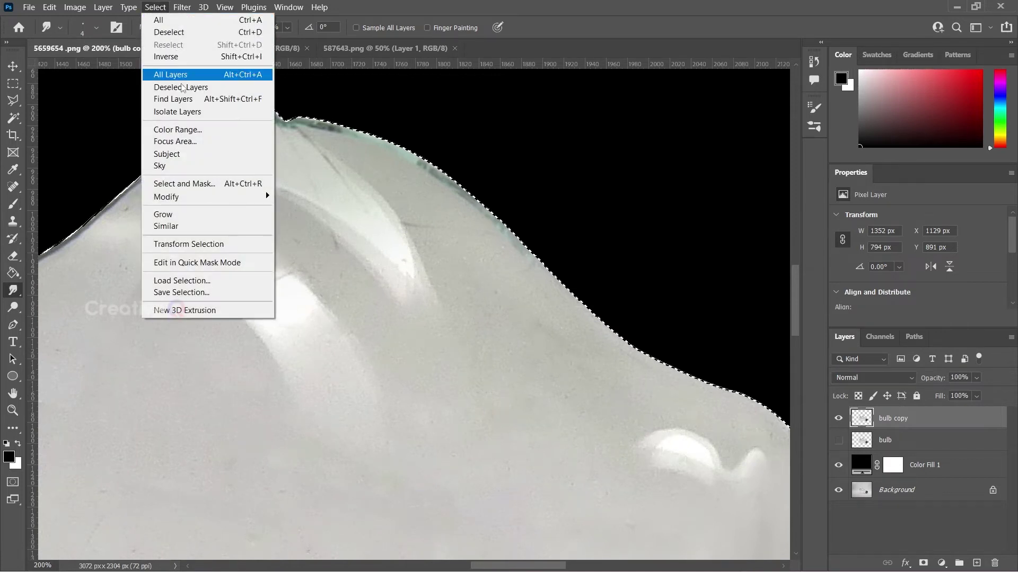
pyautogui.click(177, 130)
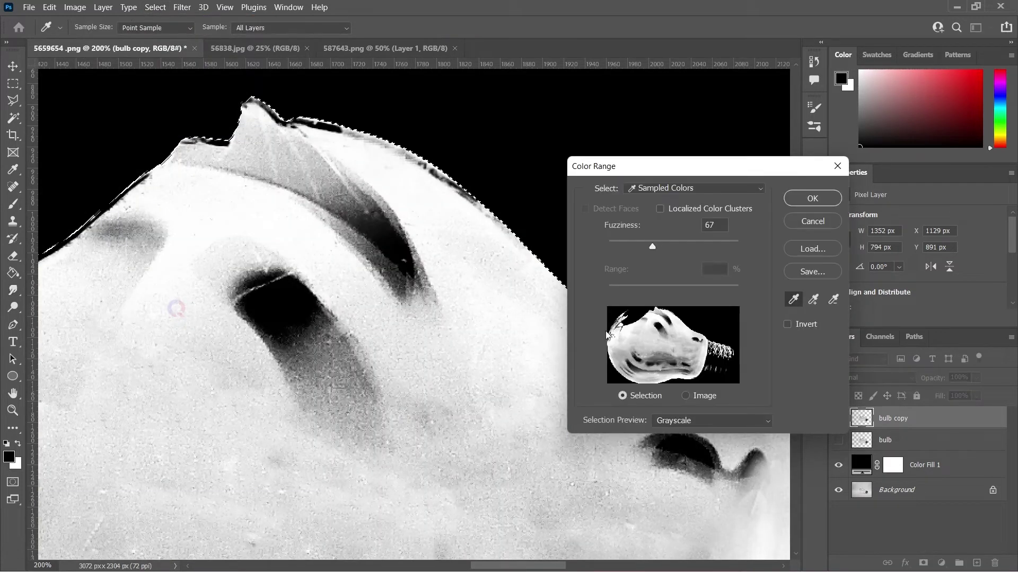
pyautogui.click(697, 419)
pyautogui.click(691, 433)
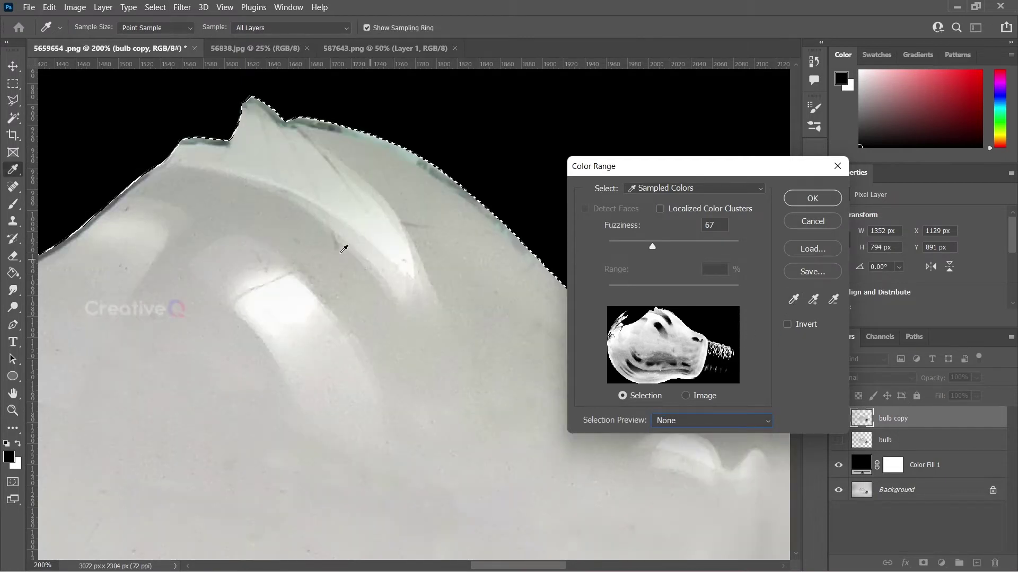
pyautogui.click(305, 229)
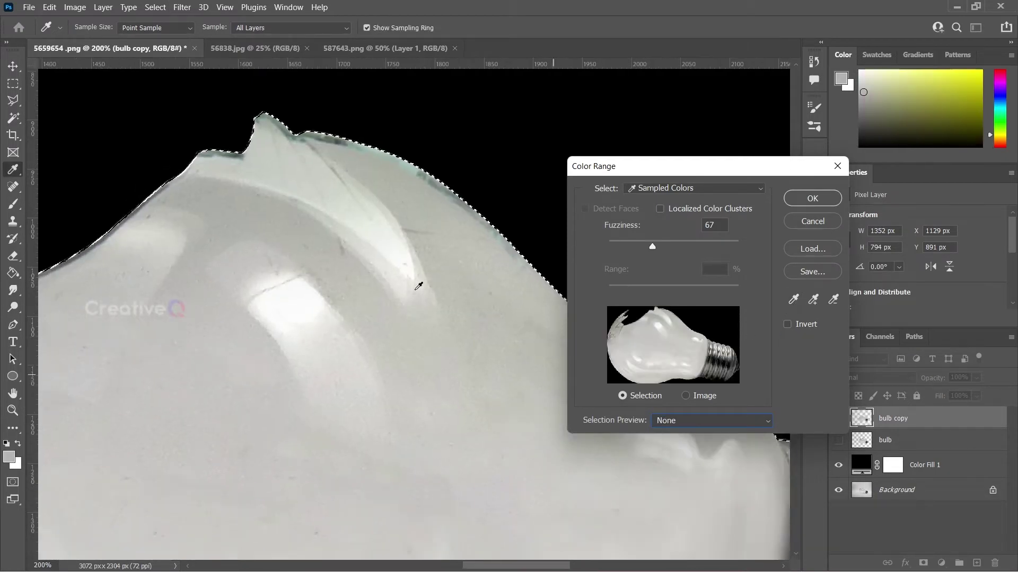
pyautogui.hotkey('ctrl', '-')
pyautogui.moveTo(412, 372); pyautogui.dragTo(390, 279)
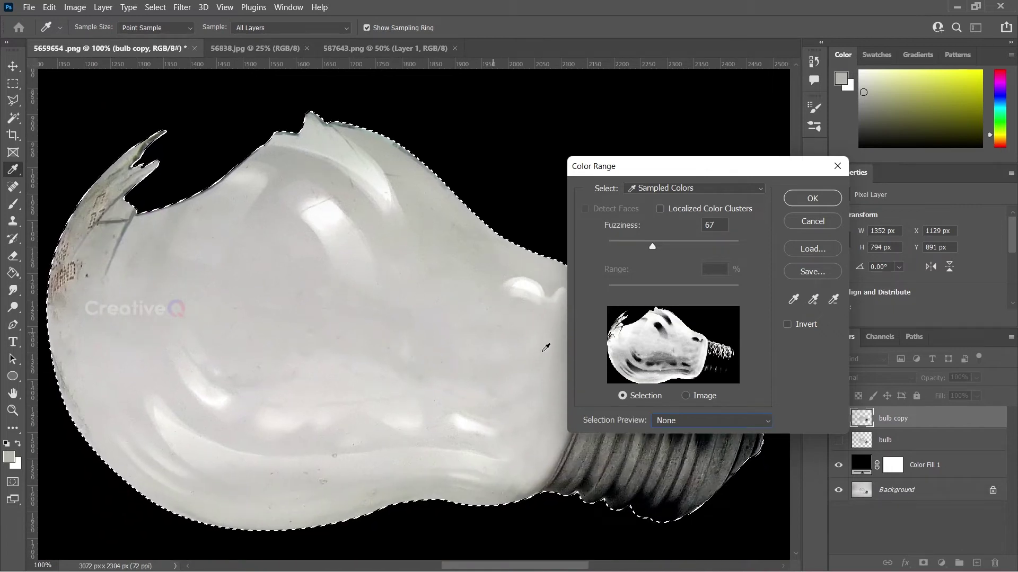
# - Set the Color Range preview to Grayscale, reduce the fuzziness to 61, and apply the selection
pyautogui.click(674, 422)
pyautogui.click(680, 456)
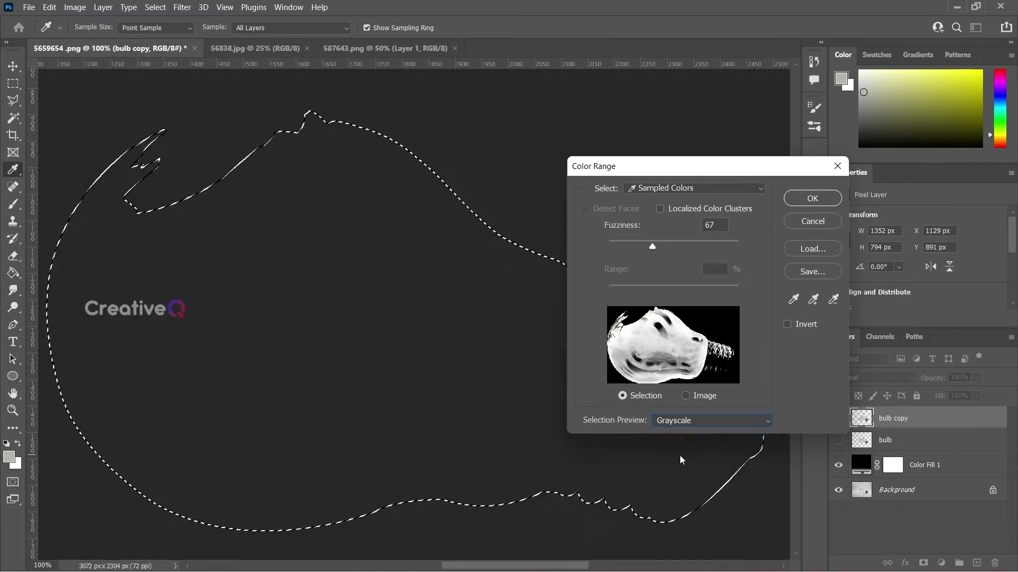
pyautogui.moveTo(652, 244); pyautogui.dragTo(647, 242)
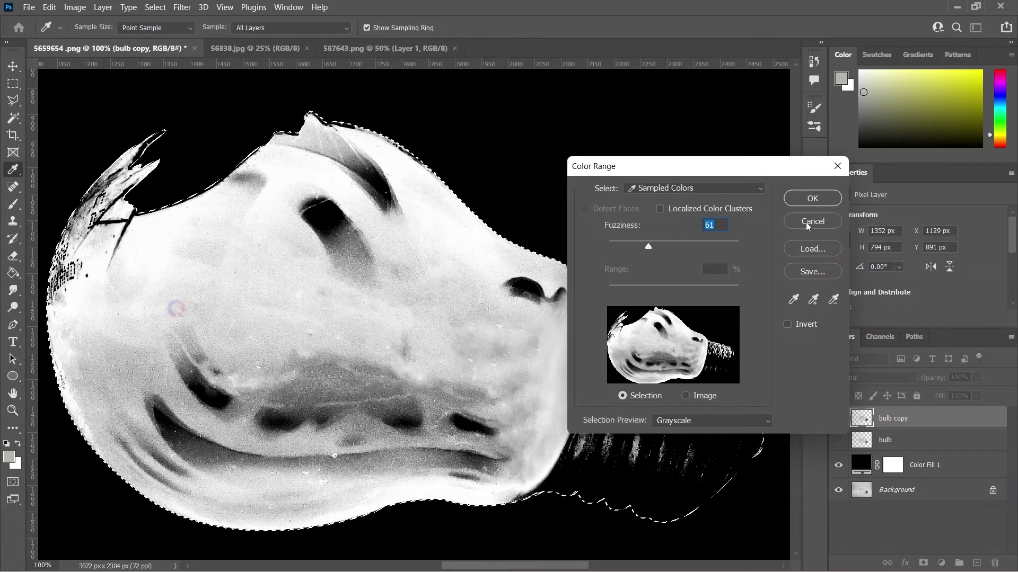
pyautogui.click(817, 205)
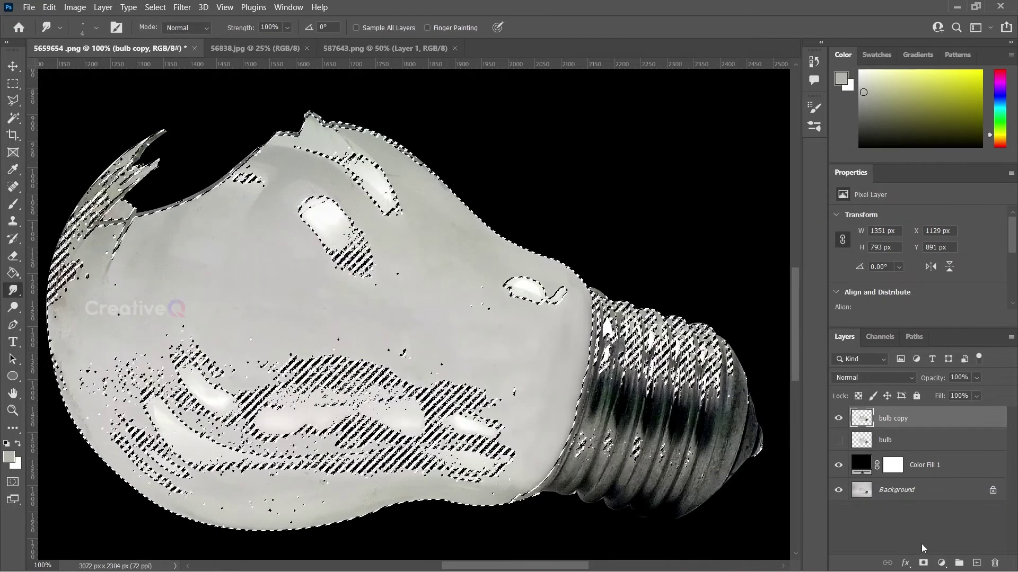
# - Add a layer mask to the bulb copy from the selection and invert the mask
pyautogui.click(922, 562)
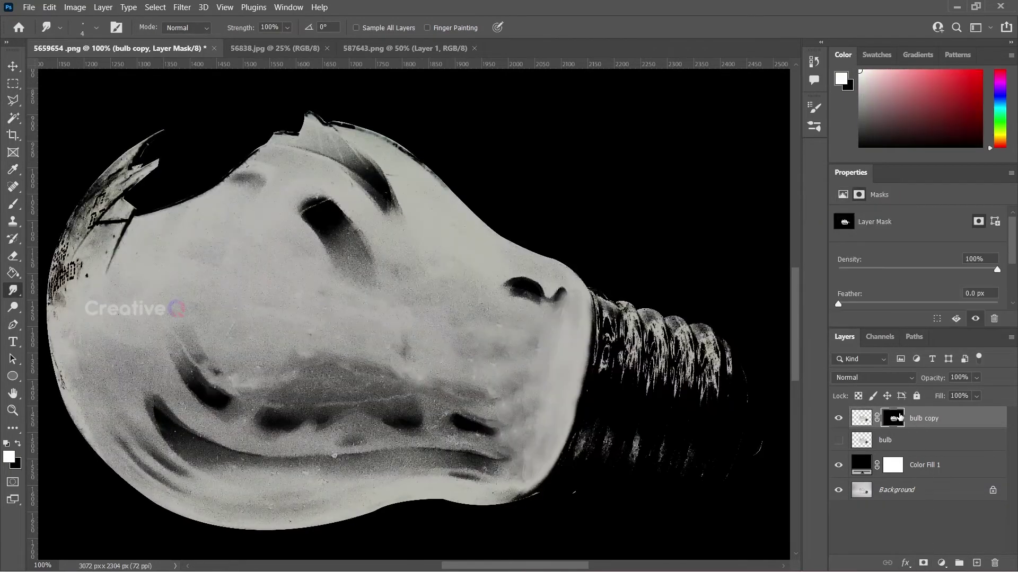
pyautogui.hotkey('ctrl', '1')
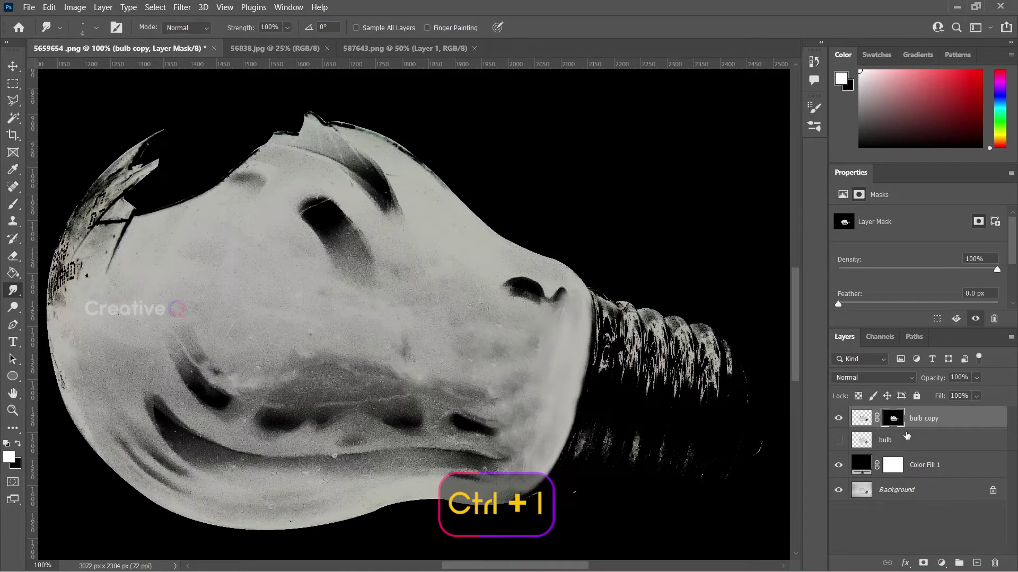
pyautogui.hotkey('ctrl', 'i')
# - Paint white on the mask over the metal screw cap with a size 70 brush at 100% opacity to restore it
pyautogui.moveTo(713, 428); pyautogui.dragTo(611, 419)
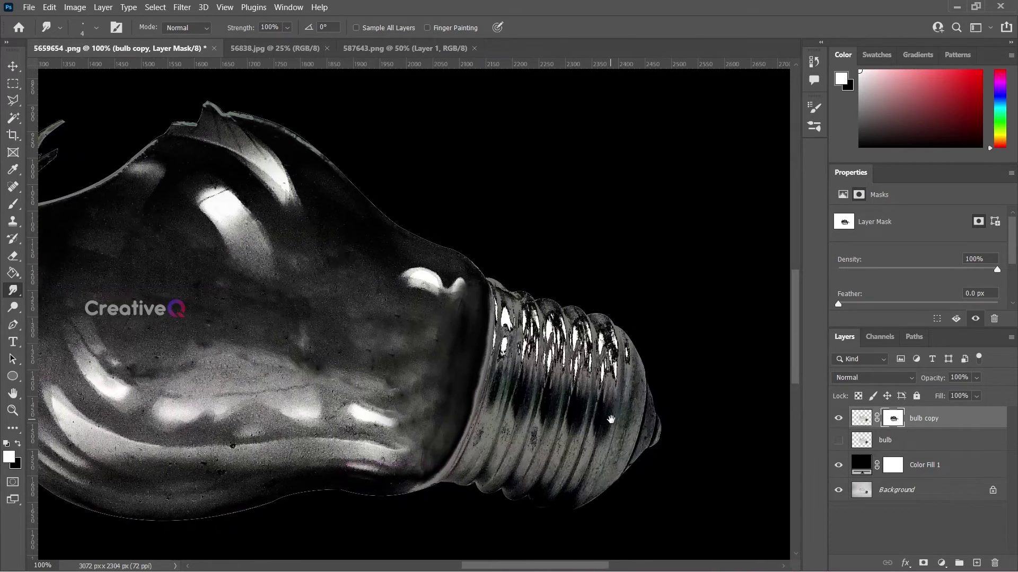
pyautogui.click(14, 204)
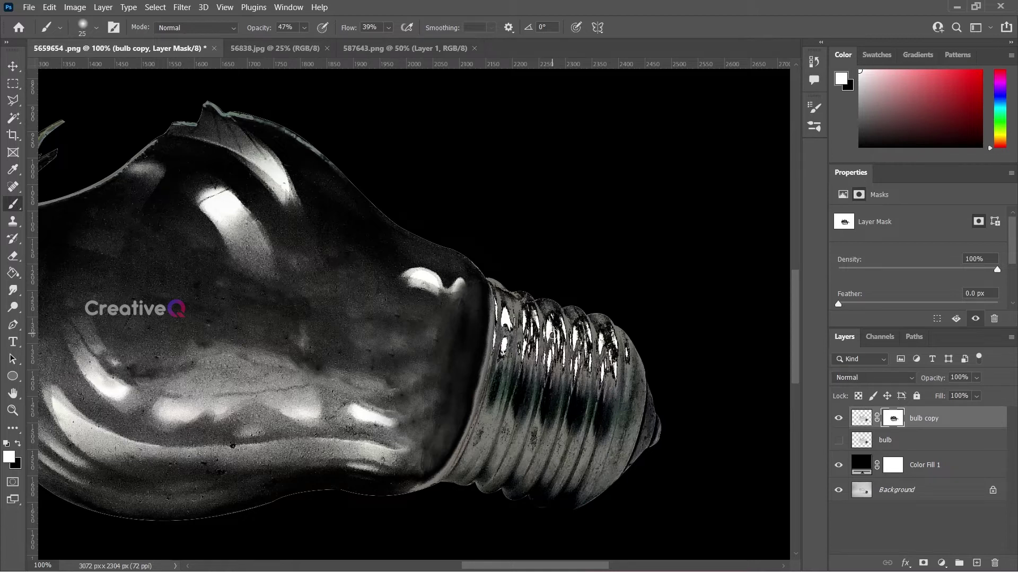
pyautogui.moveTo(548, 323); pyautogui.dragTo(546, 364)
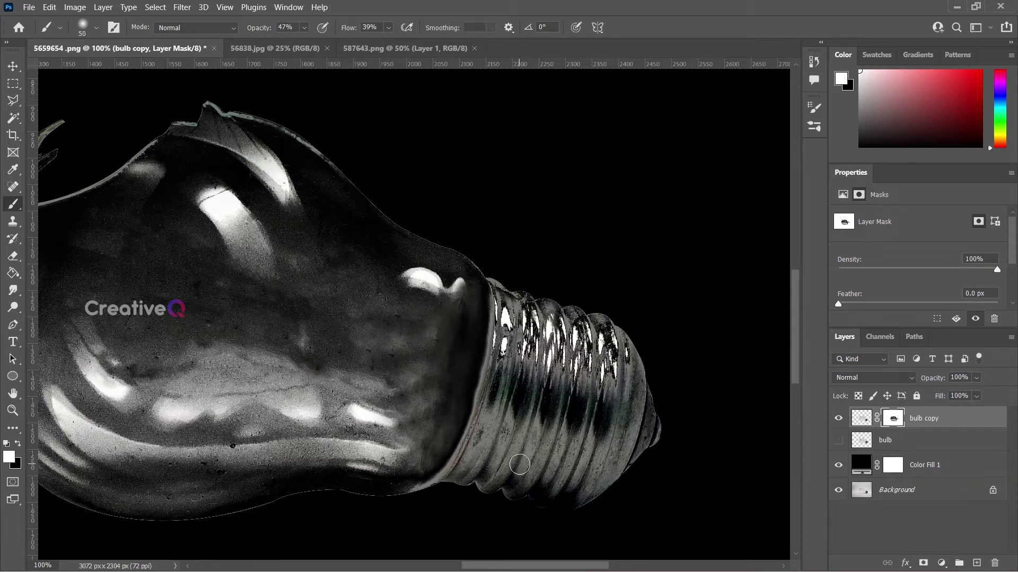
pyautogui.click(304, 27)
pyautogui.moveTo(510, 349)
pyautogui.mouseDown()
pyautogui.moveTo(497, 271)
pyautogui.moveTo(546, 403)
pyautogui.moveTo(555, 380)
pyautogui.moveTo(530, 306)
pyautogui.moveTo(503, 387)
pyautogui.mouseUp()
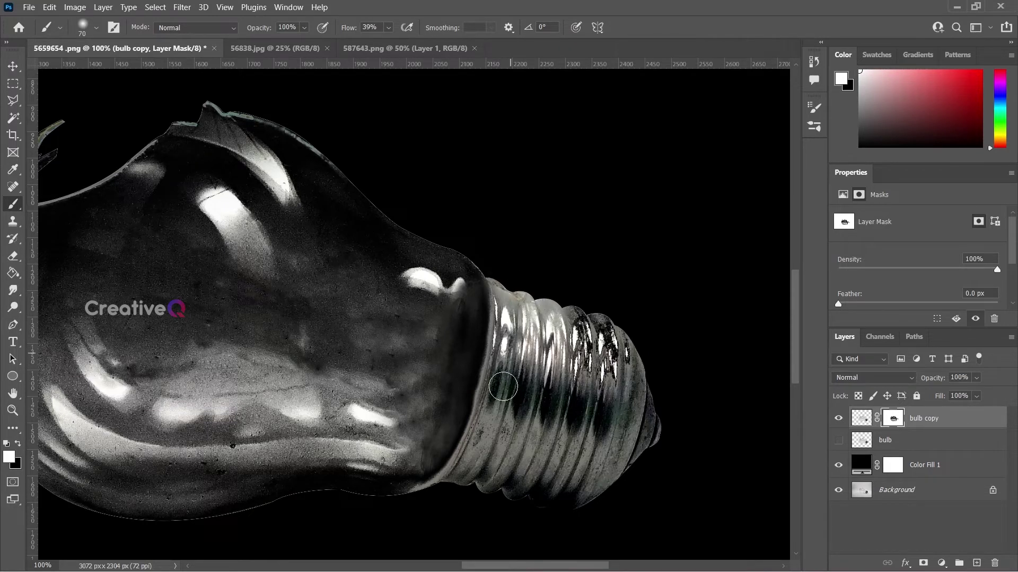
pyautogui.moveTo(507, 318)
pyautogui.mouseDown()
pyautogui.moveTo(493, 462)
pyautogui.moveTo(501, 413)
pyautogui.moveTo(475, 459)
pyautogui.mouseUp()
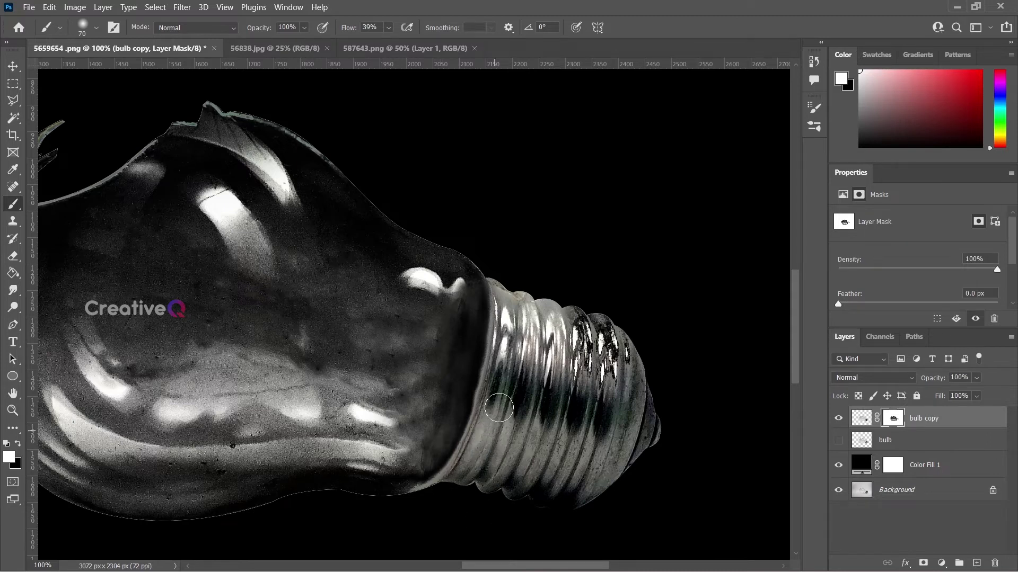
pyautogui.moveTo(549, 395)
pyautogui.mouseDown()
pyautogui.moveTo(577, 391)
pyautogui.moveTo(556, 403)
pyautogui.moveTo(597, 406)
pyautogui.moveTo(592, 441)
pyautogui.moveTo(610, 434)
pyautogui.moveTo(614, 455)
pyautogui.mouseUp()
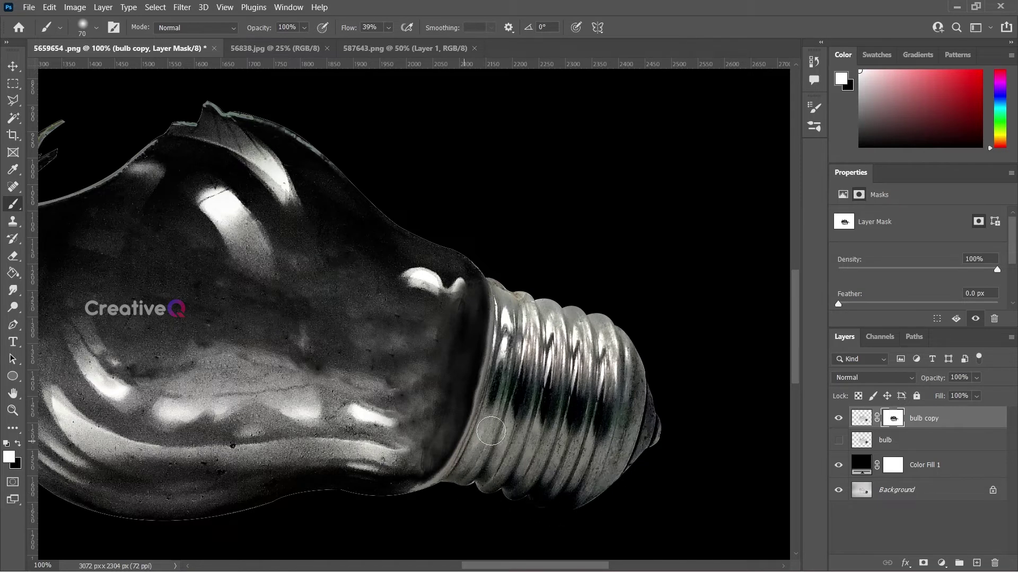
pyautogui.moveTo(533, 375); pyautogui.dragTo(638, 427)
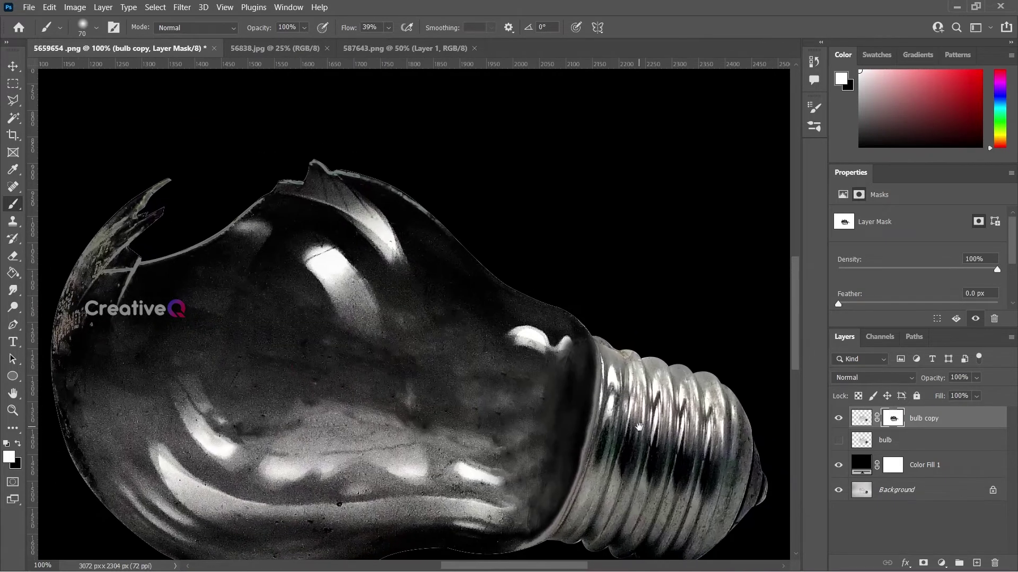
# - Set the brush opacity to 16% and paint white on the mask along the glass outline and broken edge to bring them back
pyautogui.click(305, 28)
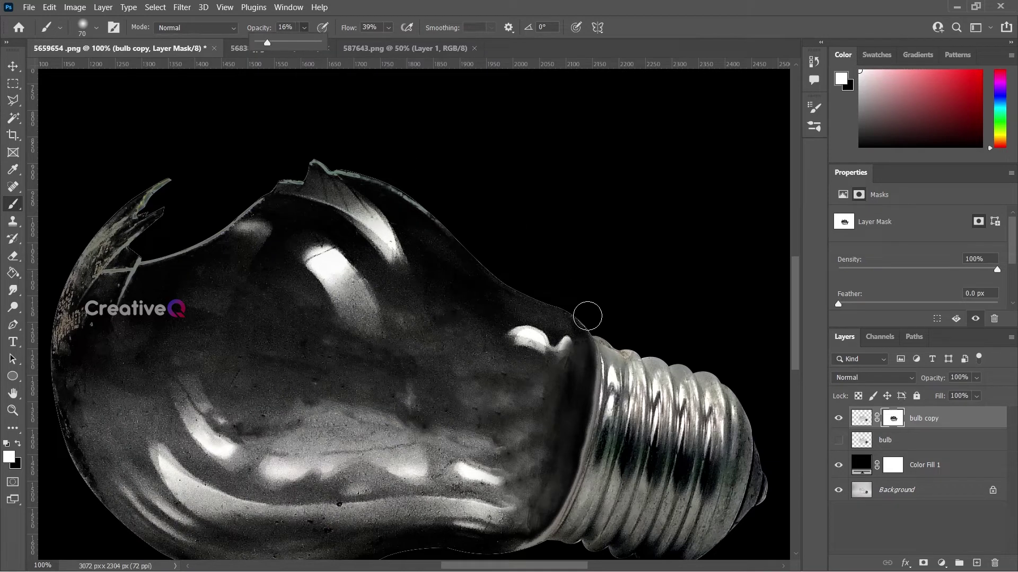
pyautogui.click(588, 319)
pyautogui.moveTo(586, 322)
pyautogui.mouseDown()
pyautogui.moveTo(476, 259)
pyautogui.moveTo(464, 236)
pyautogui.moveTo(490, 259)
pyautogui.moveTo(452, 231)
pyautogui.mouseUp()
pyautogui.moveTo(510, 284); pyautogui.dragTo(415, 201)
pyautogui.moveTo(476, 246); pyautogui.dragTo(373, 183)
pyautogui.moveTo(442, 219)
pyautogui.mouseDown()
pyautogui.moveTo(321, 161)
pyautogui.moveTo(390, 184)
pyautogui.moveTo(303, 177)
pyautogui.moveTo(295, 165)
pyautogui.moveTo(218, 227)
pyautogui.moveTo(253, 208)
pyautogui.moveTo(182, 248)
pyautogui.moveTo(205, 241)
pyautogui.moveTo(133, 259)
pyautogui.moveTo(161, 226)
pyautogui.moveTo(154, 233)
pyautogui.moveTo(156, 203)
pyautogui.moveTo(147, 205)
pyautogui.moveTo(156, 177)
pyautogui.moveTo(86, 247)
pyautogui.moveTo(116, 211)
pyautogui.moveTo(64, 295)
pyautogui.mouseUp()
pyautogui.moveTo(51, 376)
pyautogui.mouseDown()
pyautogui.moveTo(60, 336)
pyautogui.moveTo(55, 431)
pyautogui.moveTo(137, 317)
pyautogui.mouseUp()
pyautogui.moveTo(99, 251)
pyautogui.mouseDown()
pyautogui.moveTo(121, 369)
pyautogui.moveTo(94, 280)
pyautogui.moveTo(132, 398)
pyautogui.moveTo(96, 276)
pyautogui.moveTo(149, 408)
pyautogui.moveTo(105, 341)
pyautogui.moveTo(192, 463)
pyautogui.moveTo(130, 398)
pyautogui.moveTo(221, 466)
pyautogui.moveTo(176, 448)
pyautogui.moveTo(251, 482)
pyautogui.moveTo(155, 405)
pyautogui.moveTo(86, 294)
pyautogui.moveTo(140, 383)
pyautogui.moveTo(108, 288)
pyautogui.mouseUp()
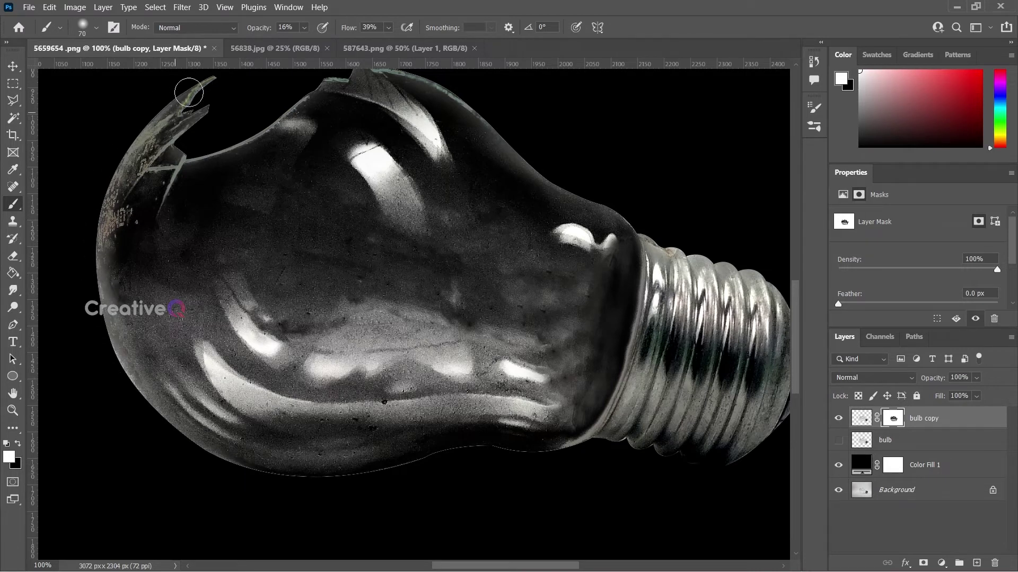
# - Delete the black Color Fill 1 layer beneath the bulb layers
pyautogui.hotkey('ctrl', '-')
pyautogui.hotkey('ctrl', '-')
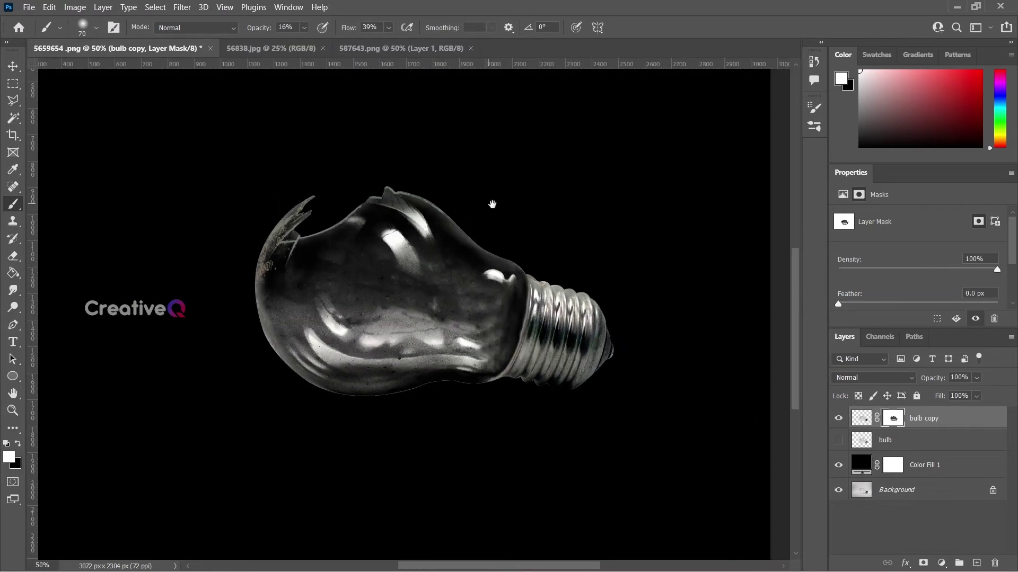
pyautogui.moveTo(517, 213); pyautogui.dragTo(512, 264)
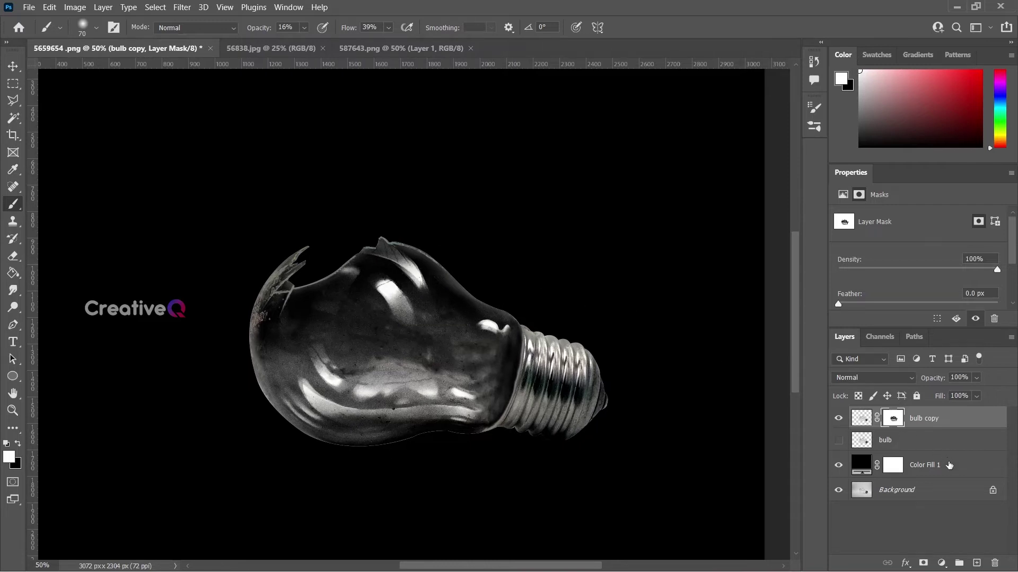
pyautogui.click(948, 465)
pyautogui.click(996, 563)
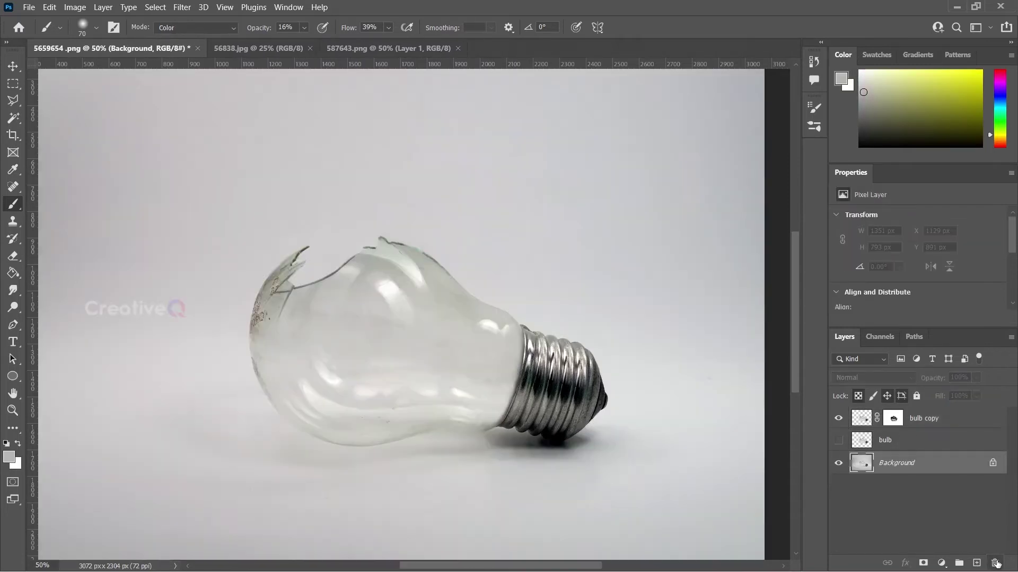
# - Bring the mountain river photo from 56838.jpg into the bulb document as a layer between the Background and the bulb layers
pyautogui.click(280, 51)
pyautogui.press('v')
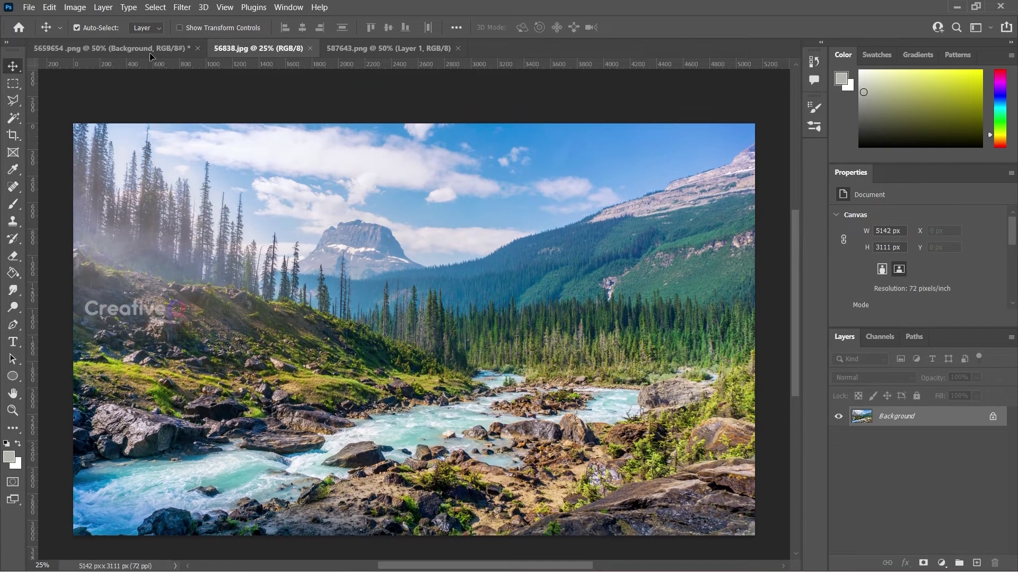
pyautogui.click(149, 51)
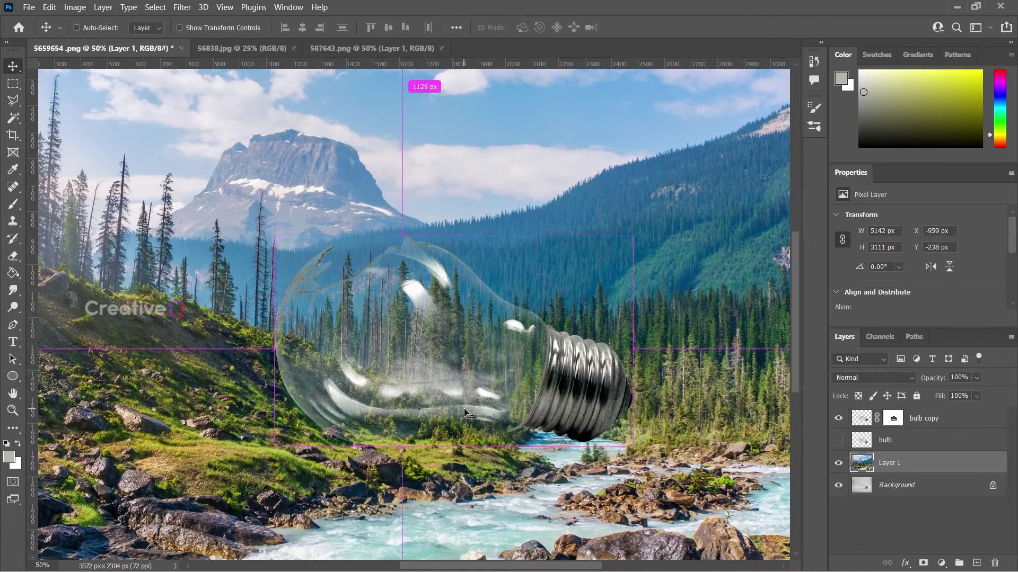
pyautogui.scroll(-1, 469, 415)
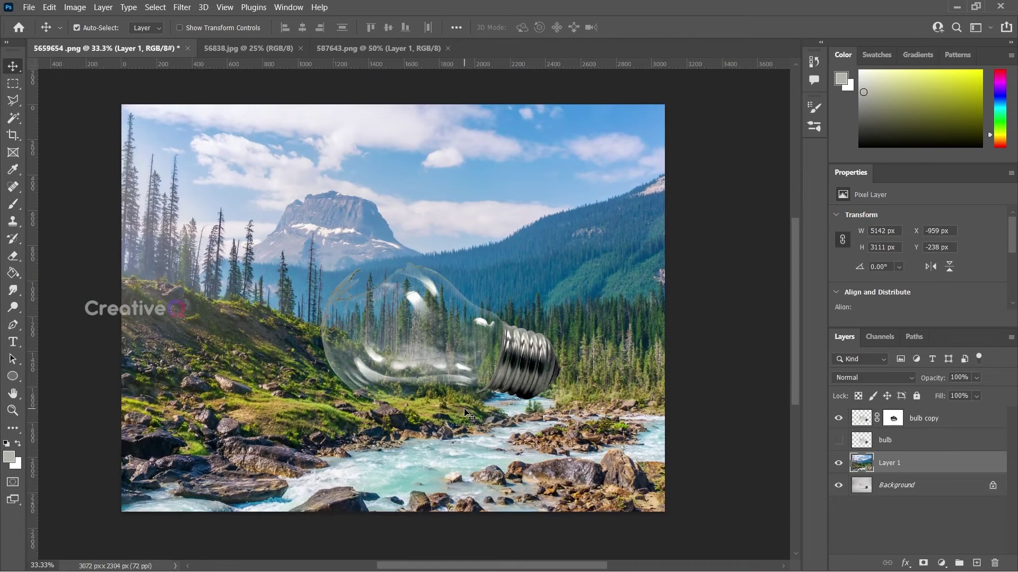
# - Move the landscape Layer 1 above the bulb layer and clip it to the bulb shape
pyautogui.moveTo(889, 466); pyautogui.dragTo(889, 441)
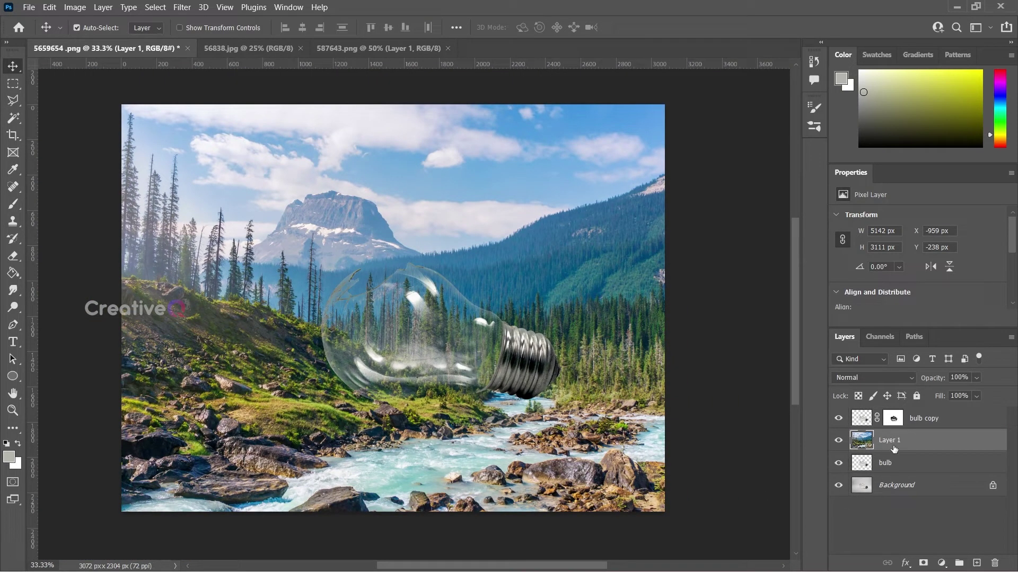
pyautogui.rightClick(894, 448)
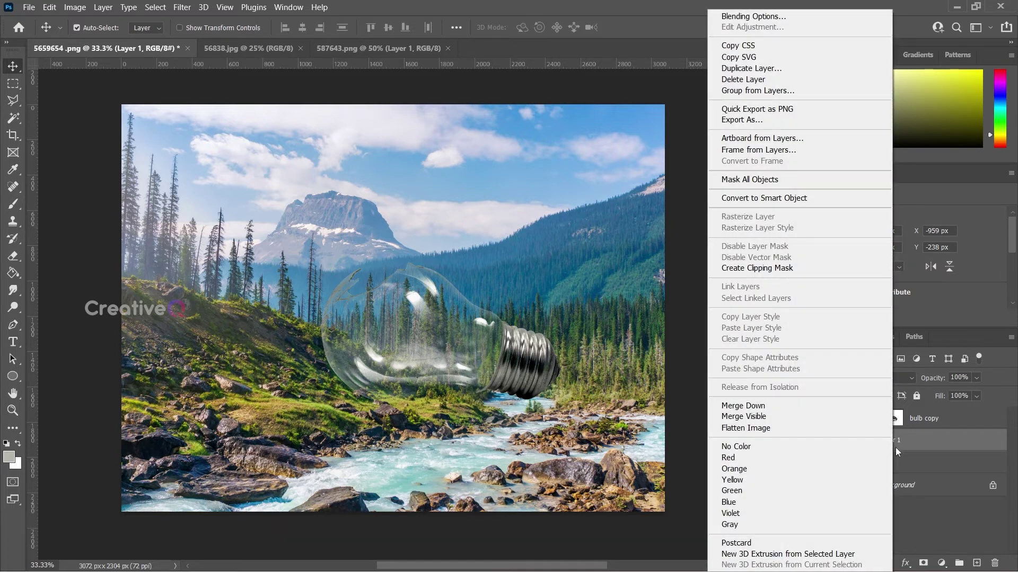
pyautogui.click(785, 271)
# - Scale the clipped landscape down to about 26% and position it so the mountain and river sit inside the glass
pyautogui.hotkey('ctrl', 't')
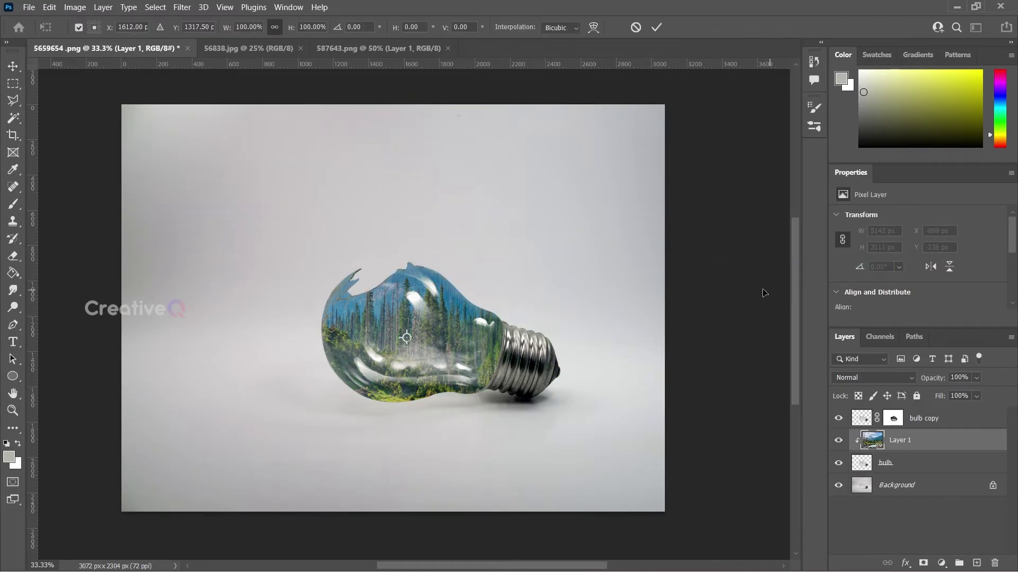
pyautogui.hotkey('ctrl', '-')
pyautogui.moveTo(748, 127); pyautogui.dragTo(543, 351)
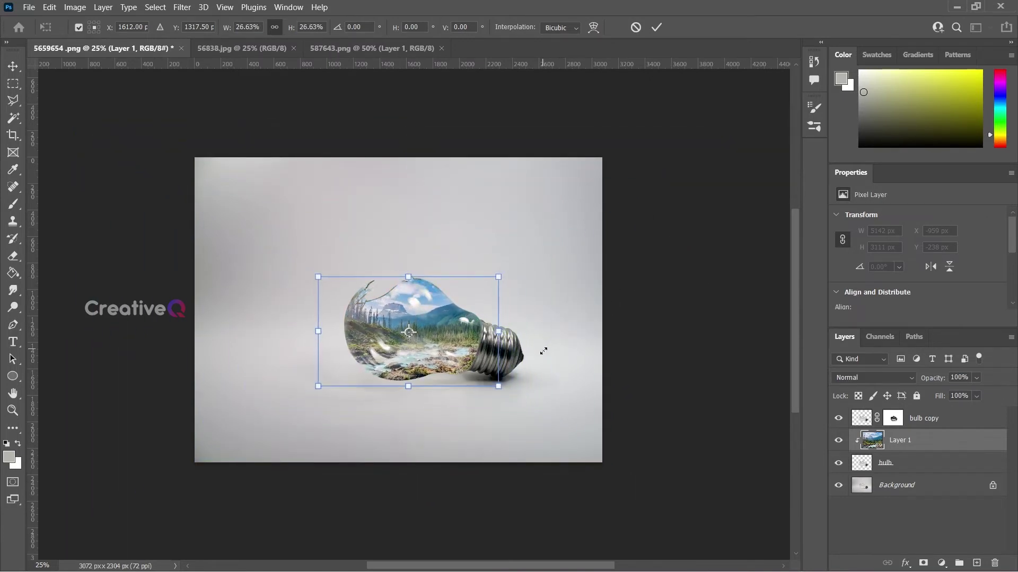
pyautogui.moveTo(450, 343); pyautogui.dragTo(459, 346)
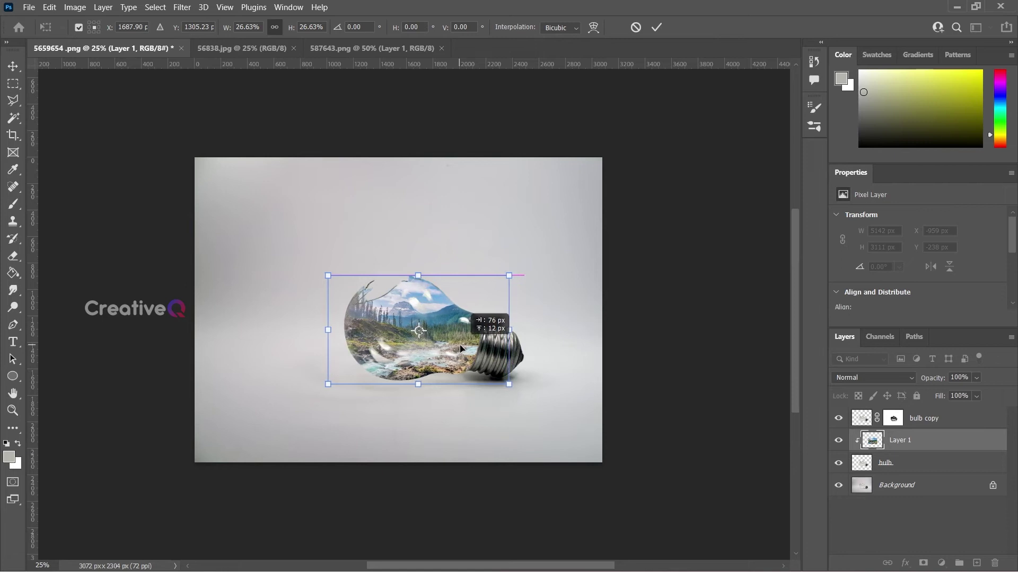
pyautogui.moveTo(329, 331); pyautogui.dragTo(334, 330)
pyautogui.moveTo(467, 339); pyautogui.dragTo(471, 348)
pyautogui.press('Return')
# - Enlarge the landscape slightly to about 1394 x 843 px and shift it to cover the glass up to its broken edge
pyautogui.hotkey('ctrl', '+')
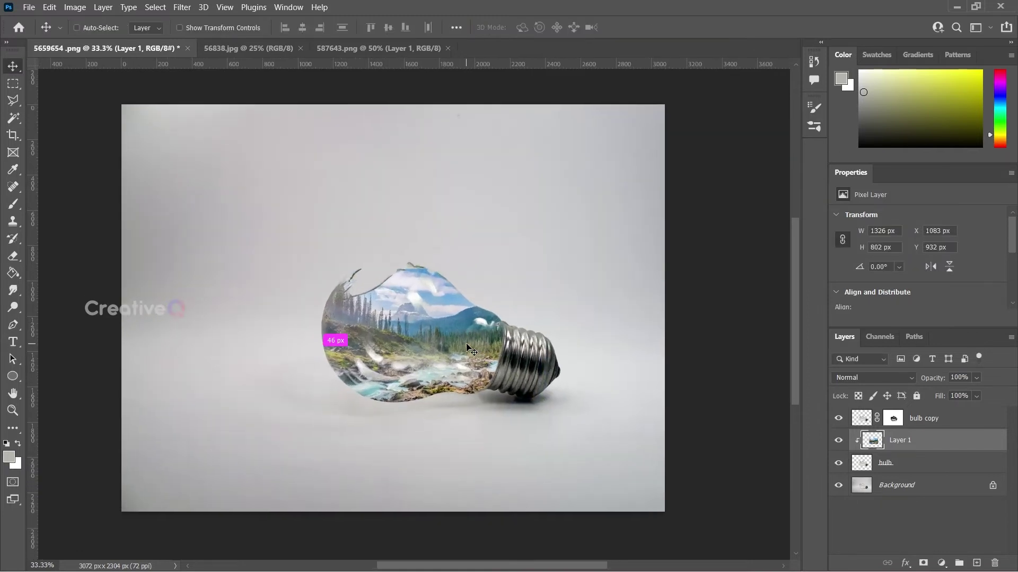
pyautogui.hotkey('ctrl', '+')
pyautogui.hotkey('ctrl', '+')
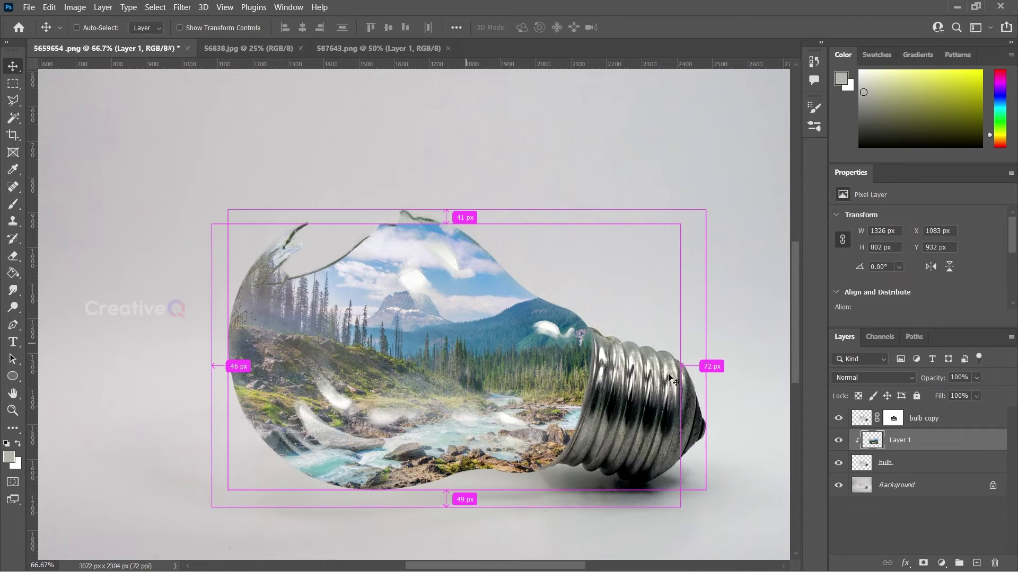
pyautogui.hotkey('ctrl', 't')
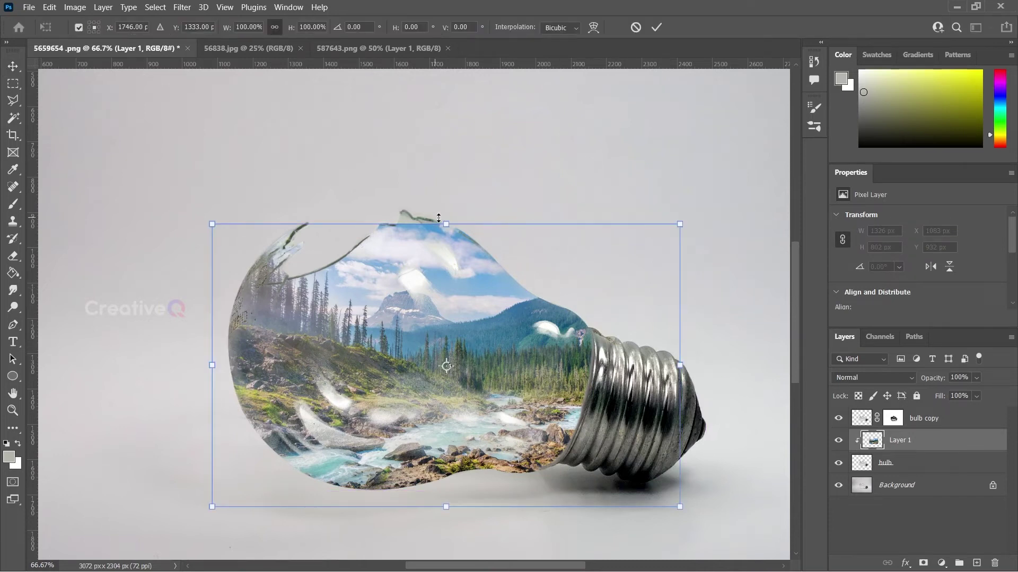
pyautogui.moveTo(446, 222); pyautogui.dragTo(446, 212)
pyautogui.moveTo(501, 333); pyautogui.dragTo(514, 334)
pyautogui.press('Return')
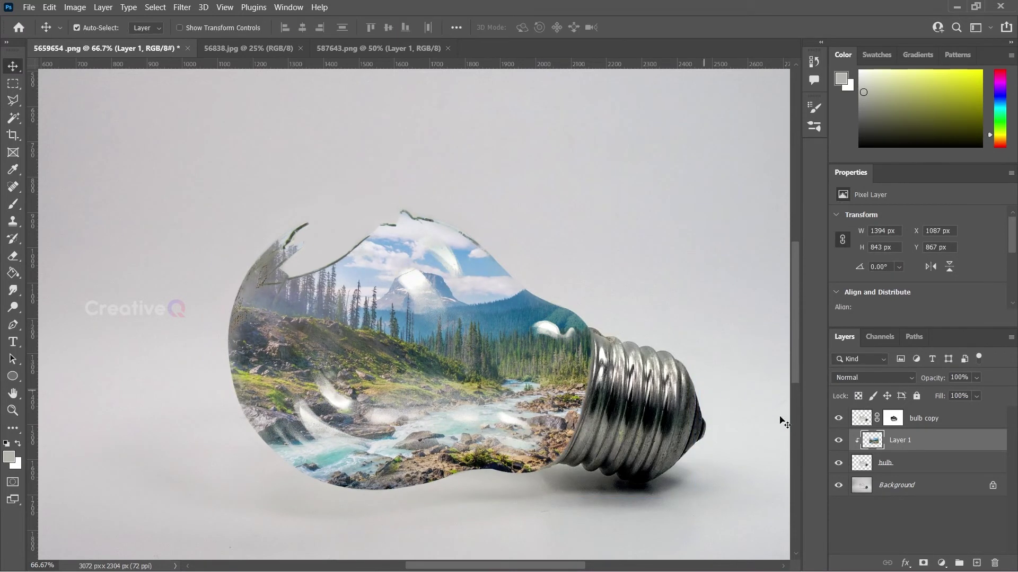
# - Add a Hue/Saturation adjustment above the landscape and raise its saturation to about +33
pyautogui.click(942, 563)
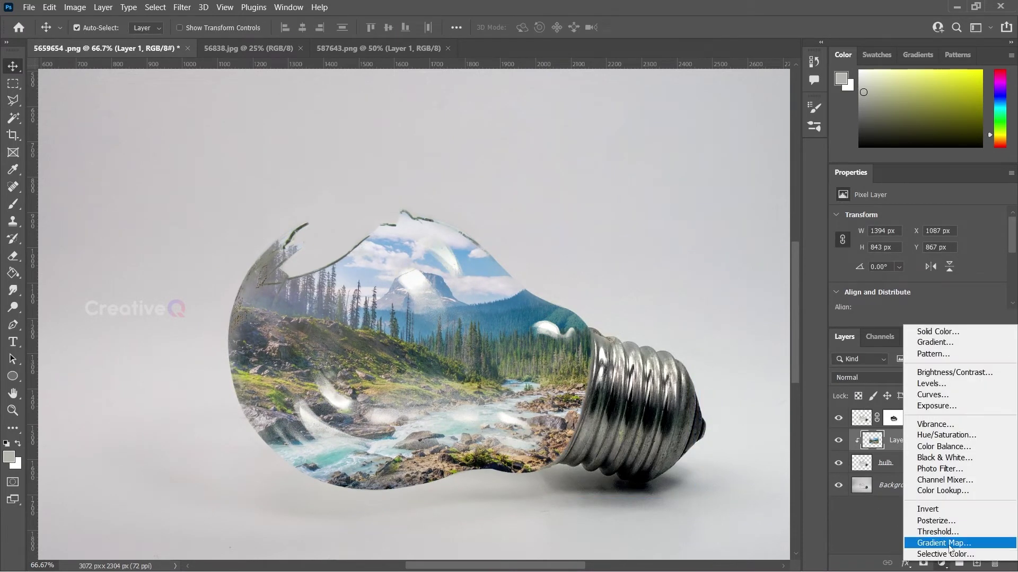
pyautogui.click(962, 436)
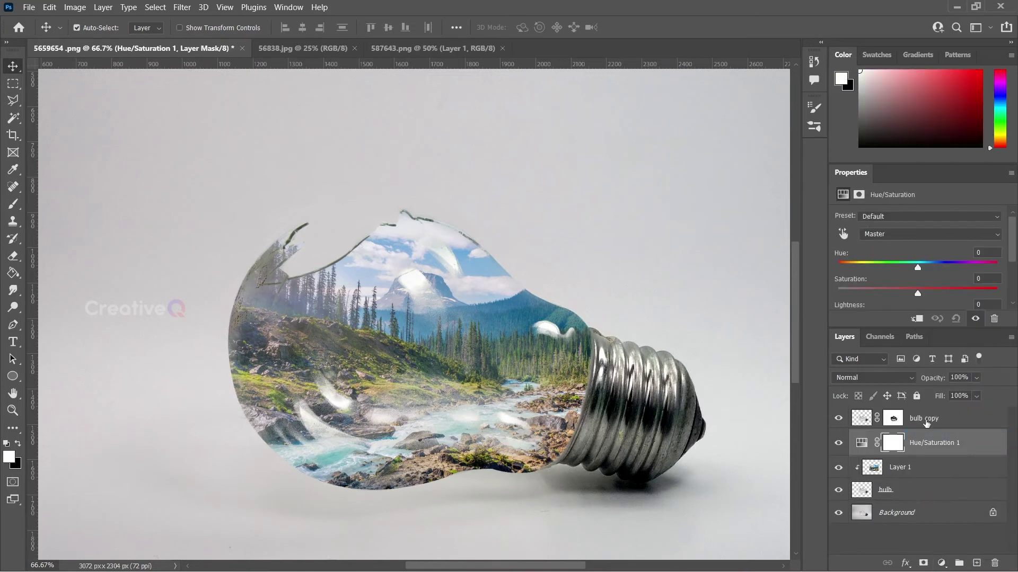
pyautogui.moveTo(921, 293); pyautogui.dragTo(943, 293)
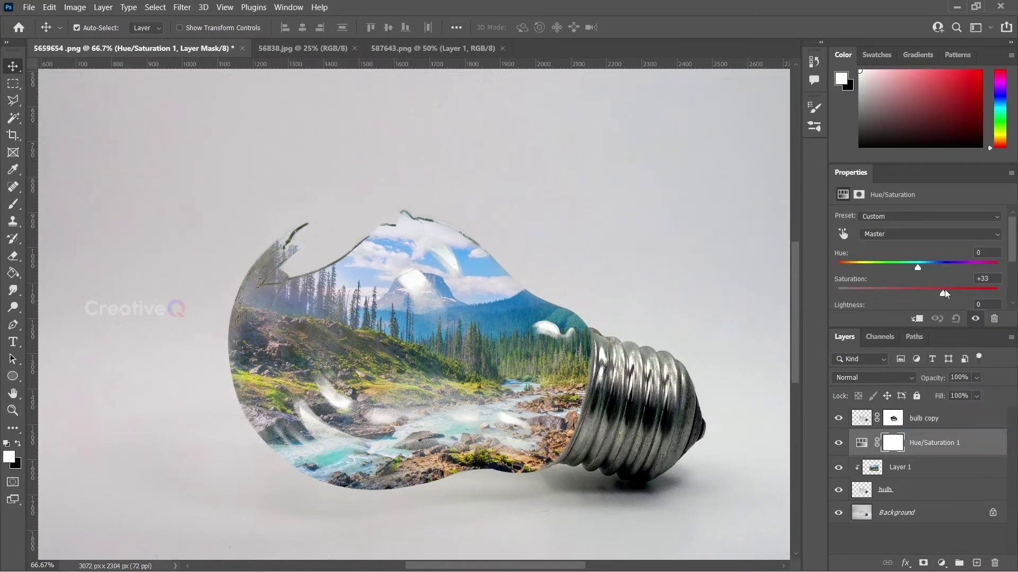
pyautogui.moveTo(964, 289); pyautogui.dragTo(942, 289)
pyautogui.click(862, 442)
# - Paint white on the bulb copy mask along the glass outline and near the cap with a size 150 brush at 43% opacity
pyautogui.click(893, 419)
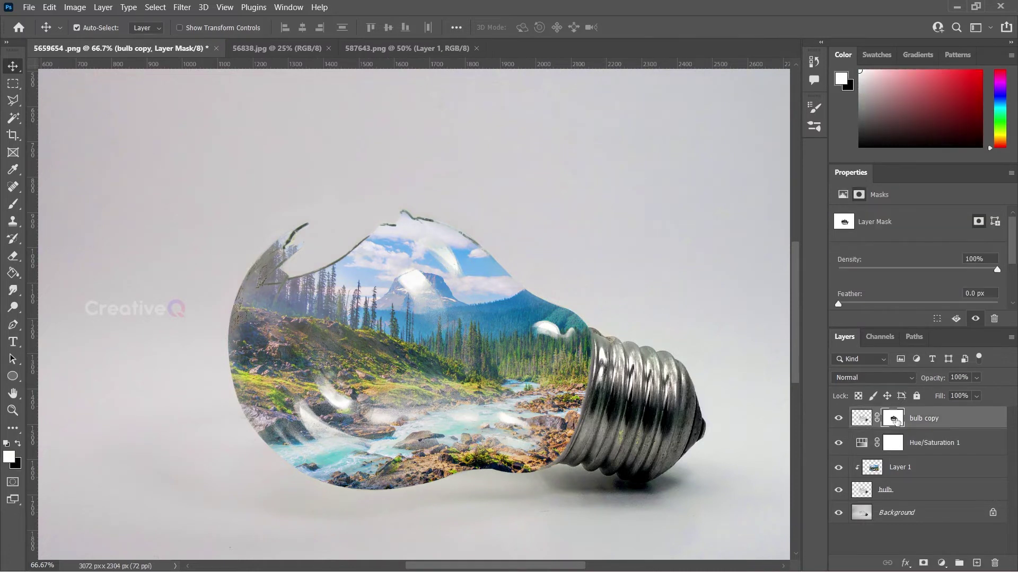
pyautogui.click(13, 204)
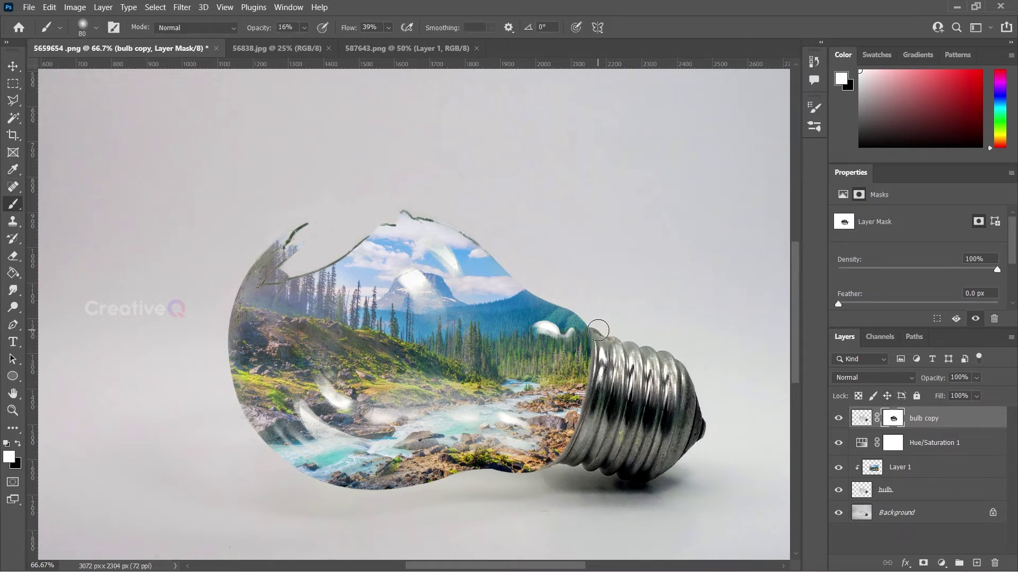
pyautogui.press(']')
pyautogui.press(']')
pyautogui.click(304, 28)
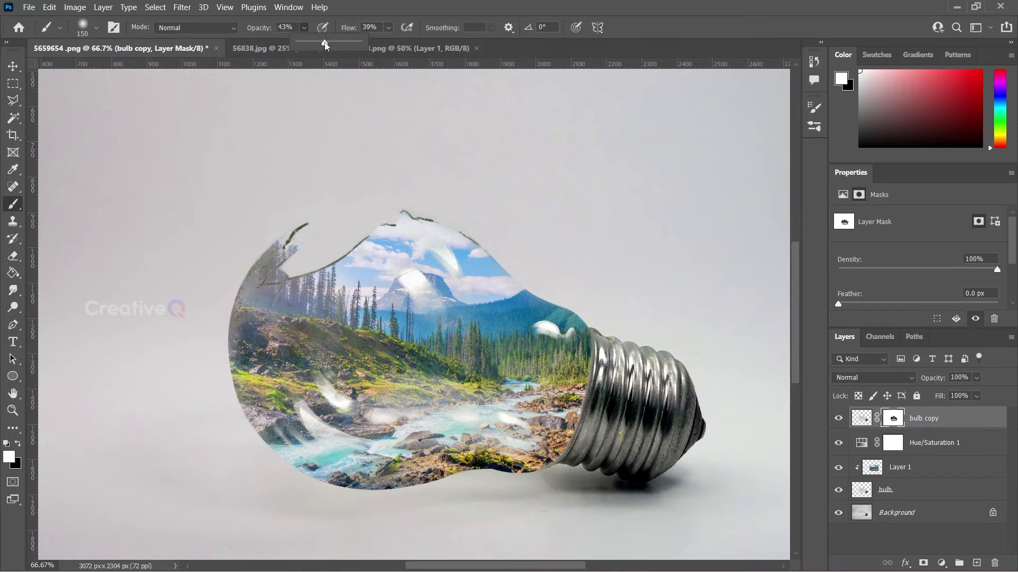
pyautogui.moveTo(581, 313)
pyautogui.mouseDown()
pyautogui.moveTo(553, 291)
pyautogui.moveTo(545, 279)
pyautogui.moveTo(567, 285)
pyautogui.moveTo(554, 275)
pyautogui.moveTo(562, 309)
pyautogui.moveTo(574, 309)
pyautogui.moveTo(422, 216)
pyautogui.moveTo(344, 235)
pyautogui.moveTo(355, 236)
pyautogui.moveTo(297, 233)
pyautogui.moveTo(239, 282)
pyautogui.moveTo(211, 374)
pyautogui.moveTo(230, 385)
pyautogui.moveTo(229, 375)
pyautogui.moveTo(298, 484)
pyautogui.moveTo(237, 393)
pyautogui.moveTo(241, 320)
pyautogui.mouseUp()
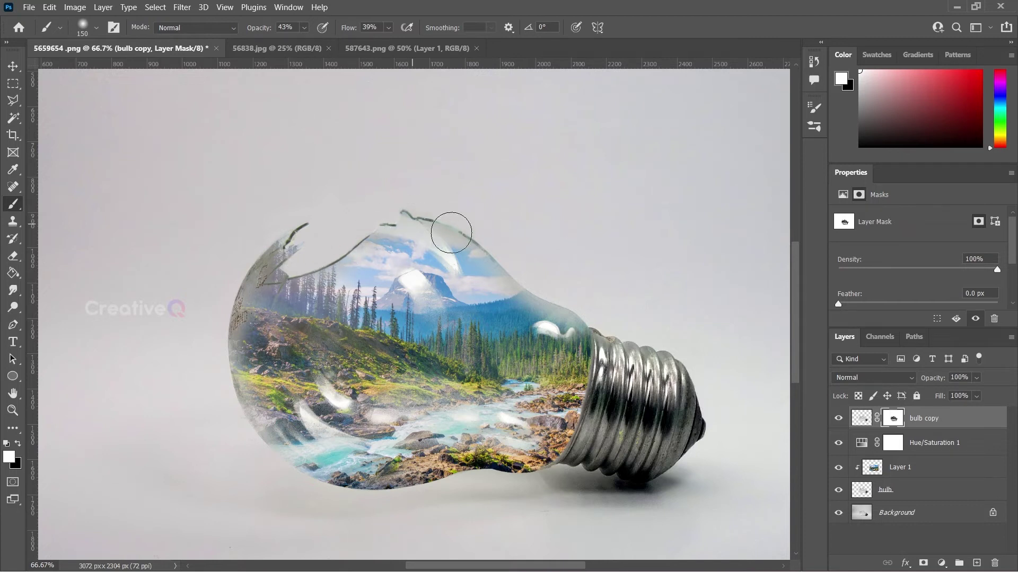
pyautogui.moveTo(592, 334)
pyautogui.mouseDown()
pyautogui.moveTo(572, 422)
pyautogui.moveTo(602, 372)
pyautogui.moveTo(575, 444)
pyautogui.moveTo(528, 486)
pyautogui.mouseUp()
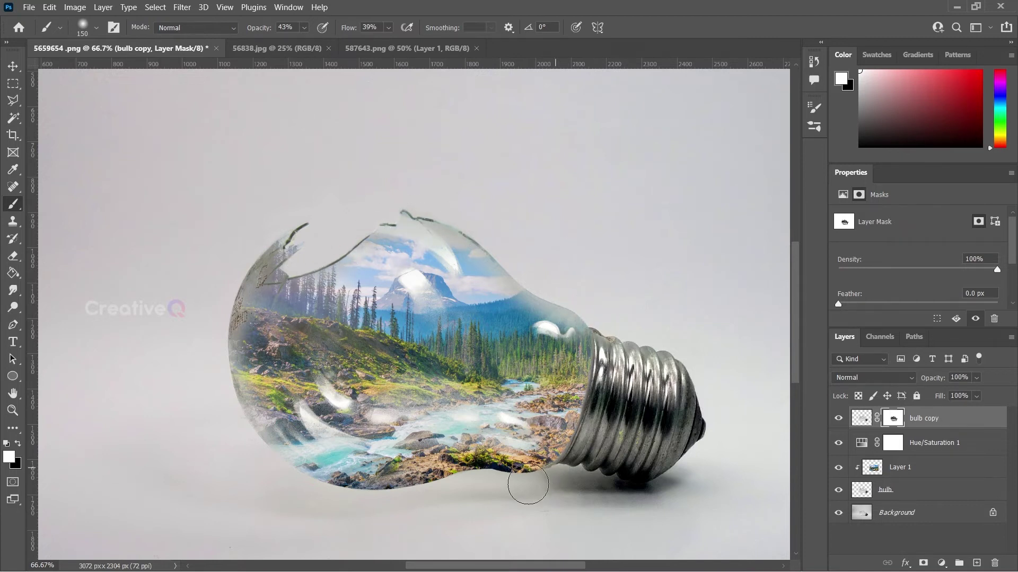
pyautogui.moveTo(594, 429); pyautogui.dragTo(581, 322)
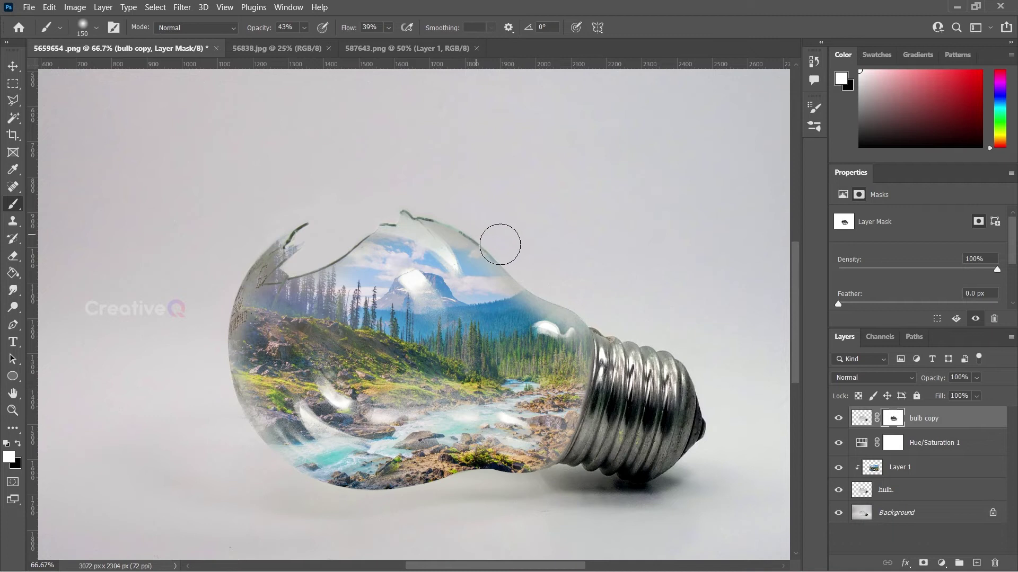
pyautogui.moveTo(605, 469)
pyautogui.mouseDown()
pyautogui.moveTo(588, 497)
pyautogui.moveTo(589, 448)
pyautogui.moveTo(510, 498)
pyautogui.moveTo(546, 486)
pyautogui.moveTo(417, 498)
pyautogui.moveTo(315, 492)
pyautogui.moveTo(349, 499)
pyautogui.moveTo(221, 425)
pyautogui.moveTo(387, 513)
pyautogui.moveTo(364, 501)
pyautogui.moveTo(518, 481)
pyautogui.mouseUp()
# - Create a new layer above the Background and make a flat elliptical selection about 1322 x 143 px beneath the bulb
pyautogui.hotkey('ctrl', '-')
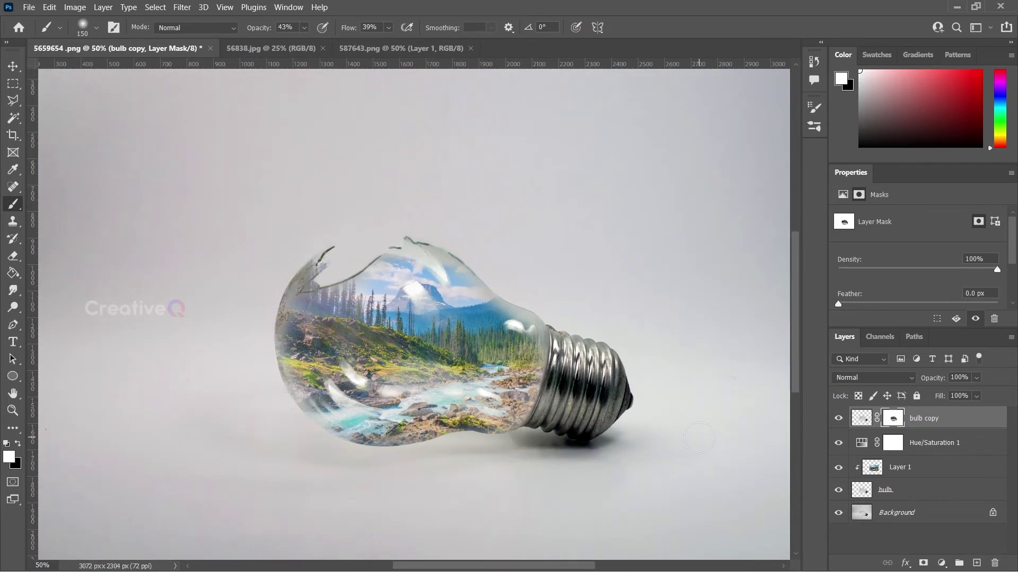
pyautogui.moveTo(640, 420); pyautogui.dragTo(620, 379)
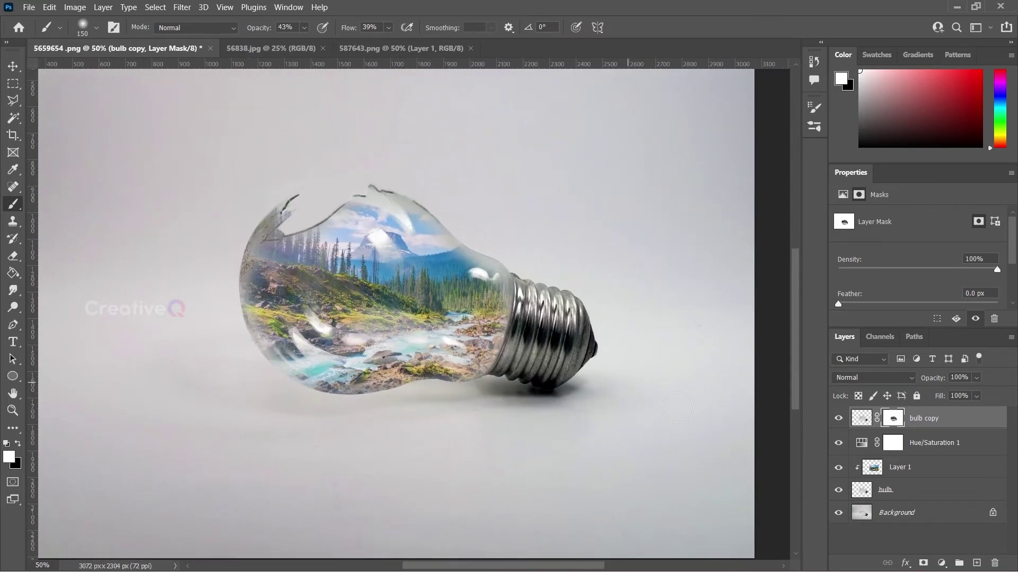
pyautogui.click(932, 513)
pyautogui.click(976, 563)
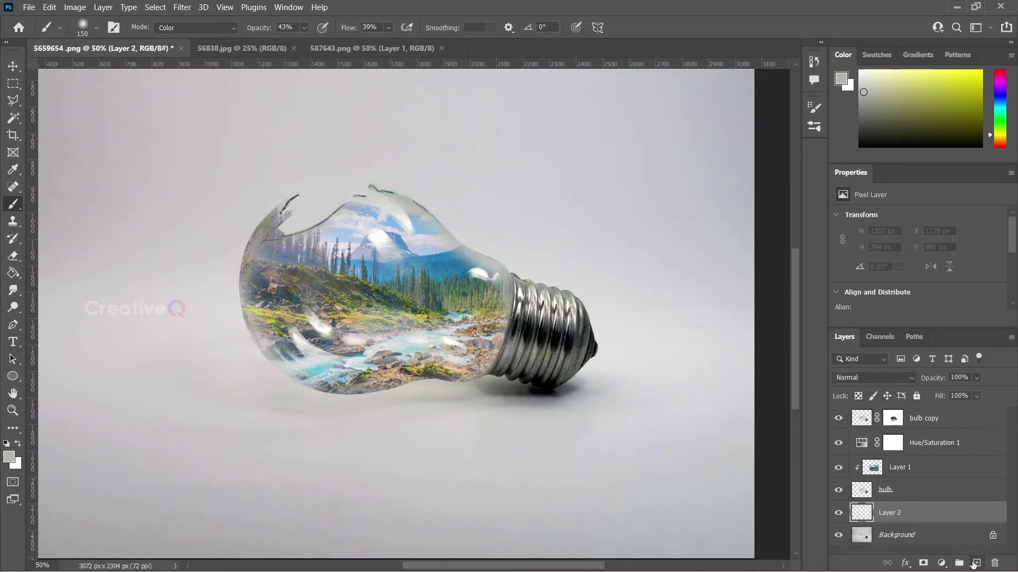
pyautogui.click(12, 86)
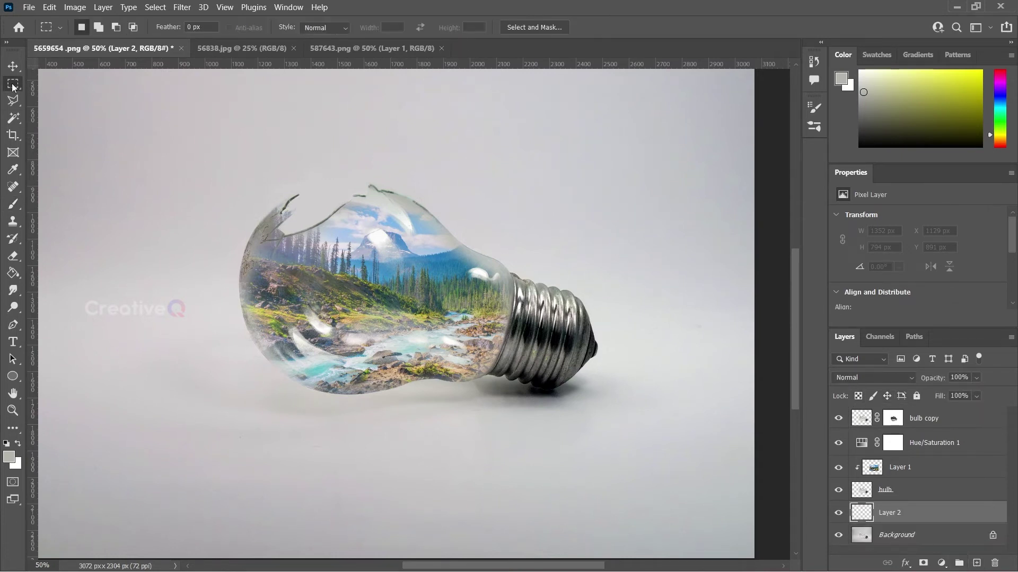
pyautogui.click(54, 97)
pyautogui.moveTo(272, 388); pyautogui.dragTo(623, 427)
pyautogui.moveTo(555, 411); pyautogui.dragTo(521, 409)
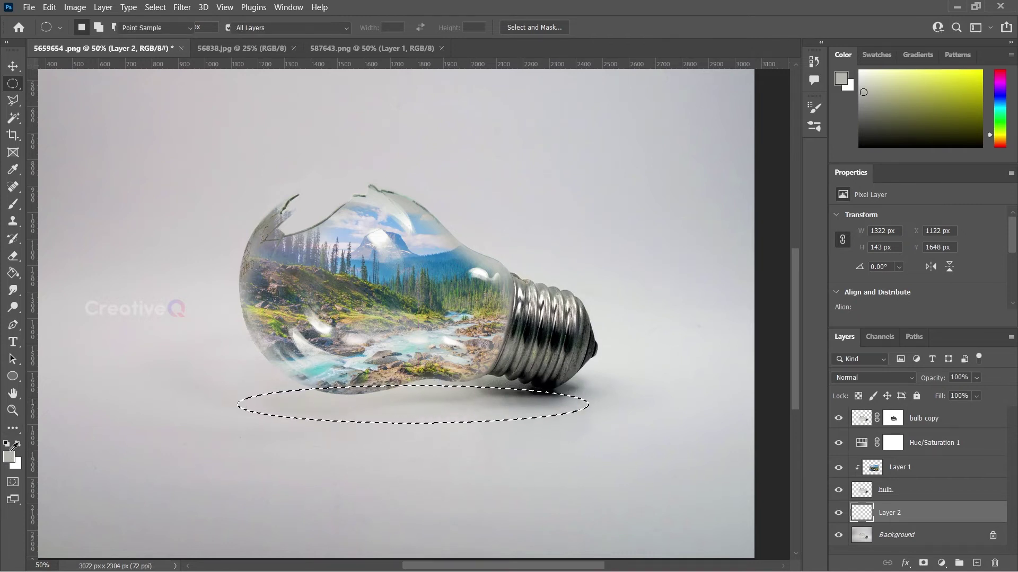
# - Set the foreground color to black (000000), fill the elliptical selection with it and deselect
pyautogui.click(9, 456)
pyautogui.write('000000')
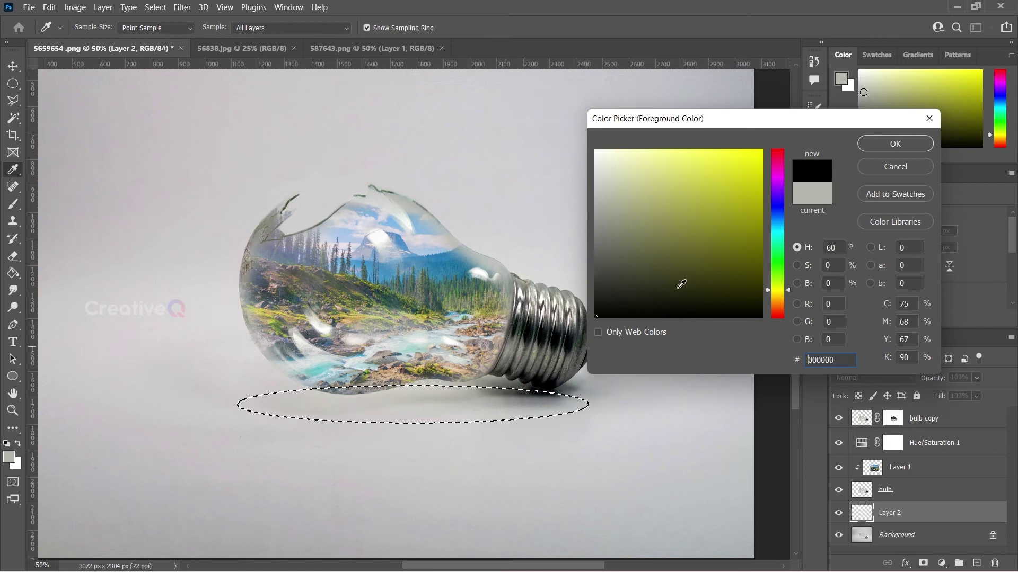
pyautogui.click(868, 149)
pyautogui.click(12, 273)
pyautogui.click(408, 412)
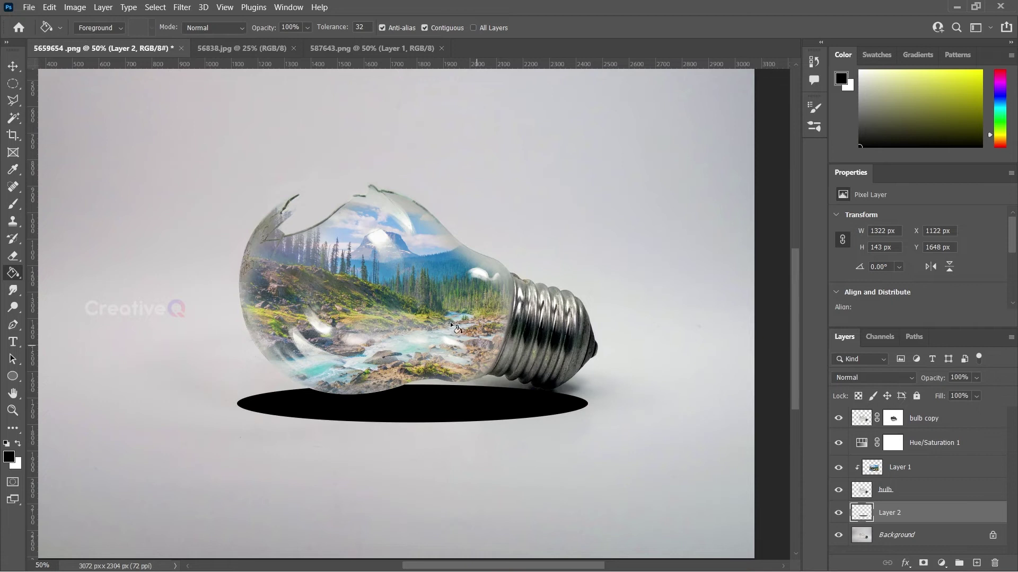
# - Soften the black ellipse with a Gaussian Blur of about 43 pixels to make a shadow
pyautogui.click(180, 7)
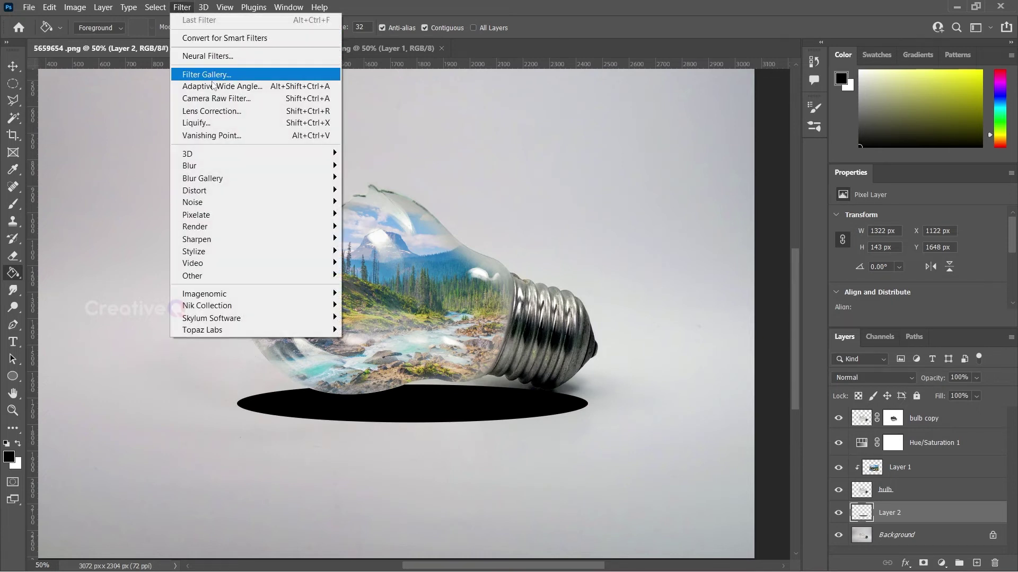
pyautogui.moveTo(213, 166)
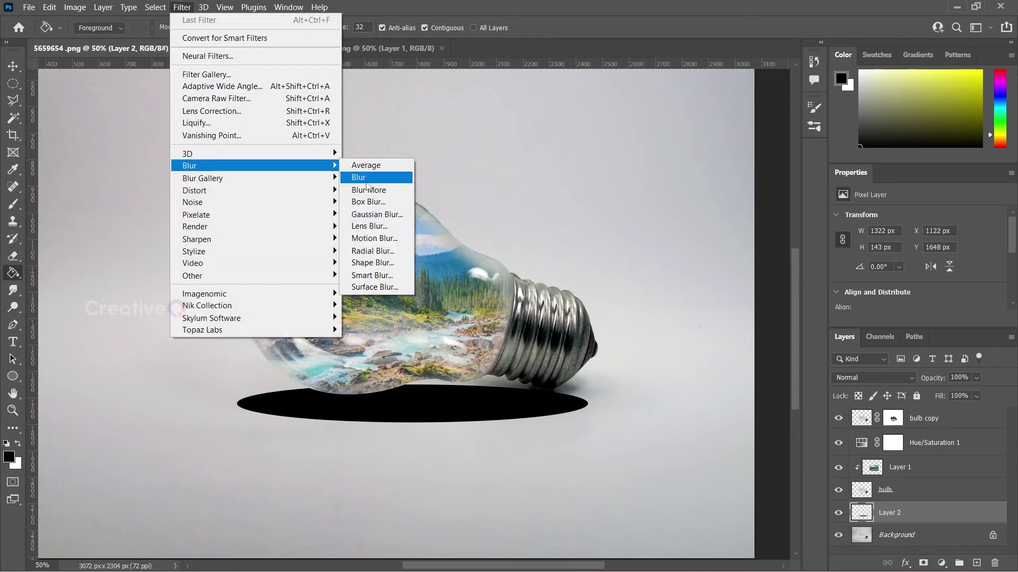
pyautogui.click(376, 214)
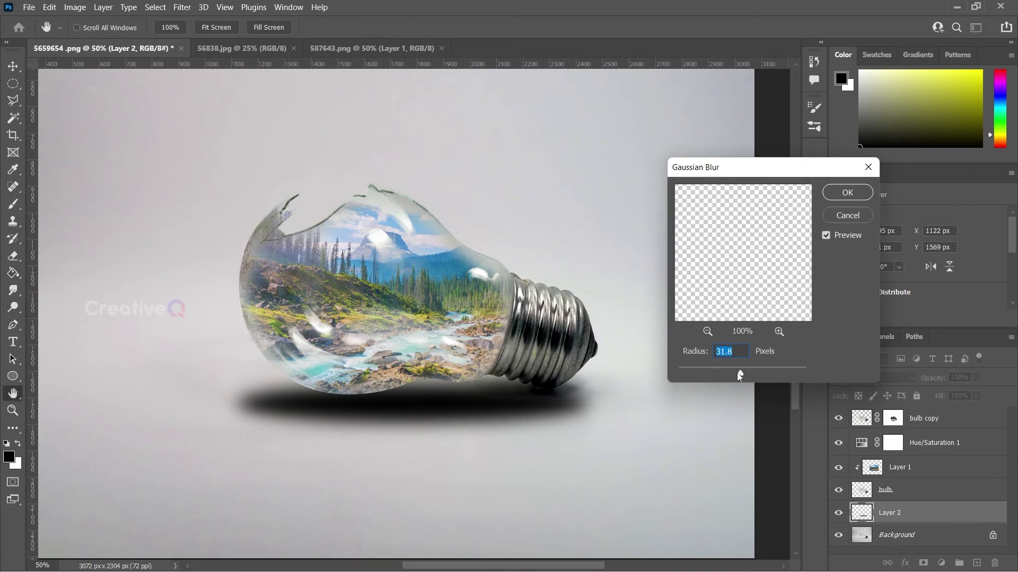
pyautogui.moveTo(748, 375); pyautogui.dragTo(743, 374)
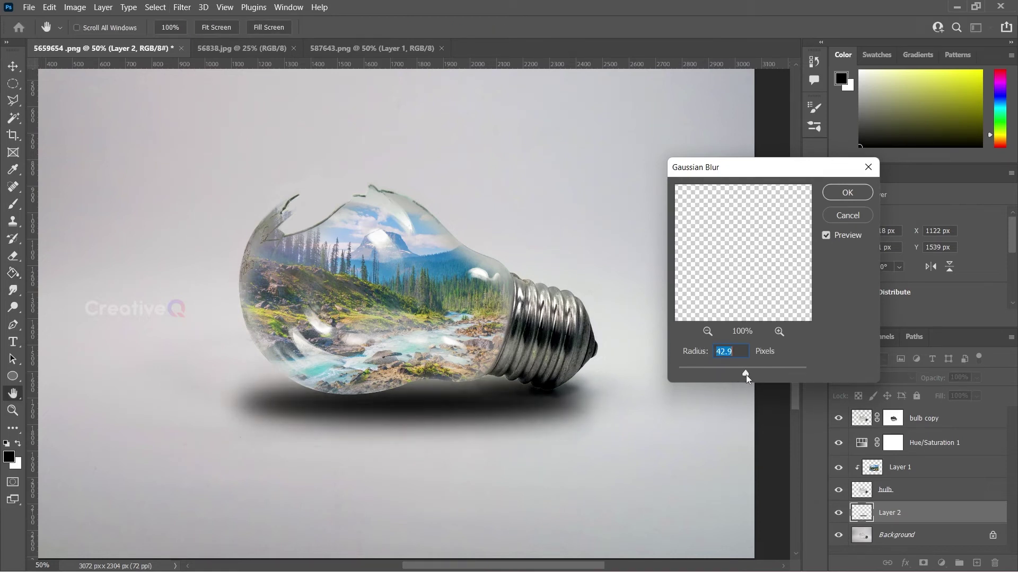
pyautogui.click(844, 193)
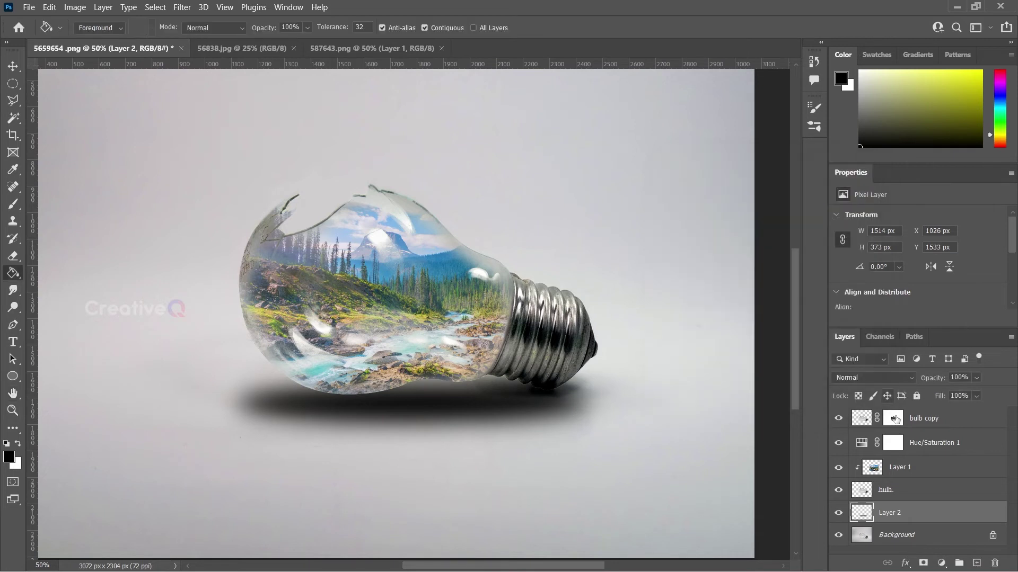
# - Duplicate the shadow, scale the copy to 57.46% and place it beneath the bulb's screw cap
pyautogui.moveTo(429, 409); pyautogui.dragTo(475, 386)
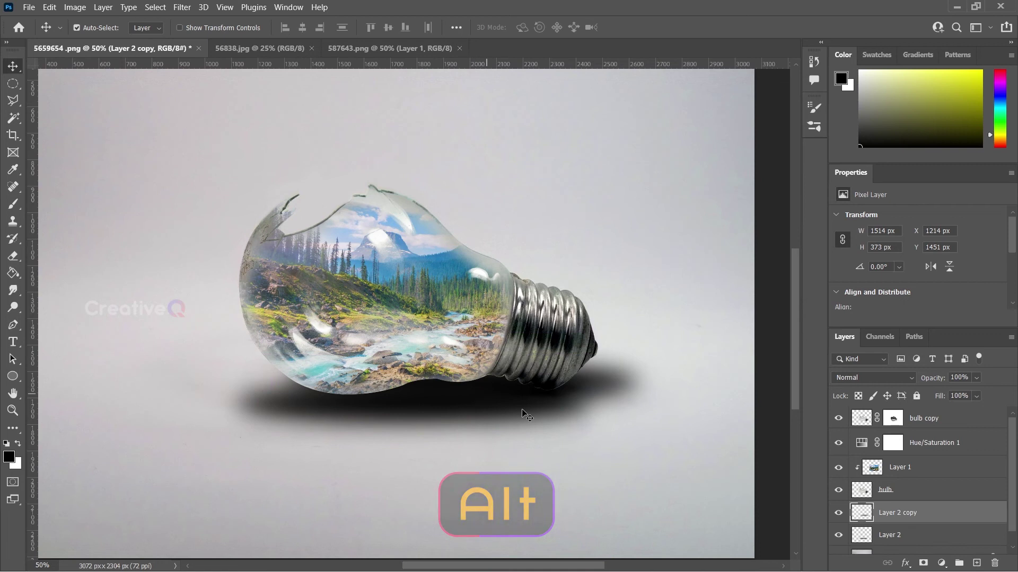
pyautogui.hotkey('ctrl', 't')
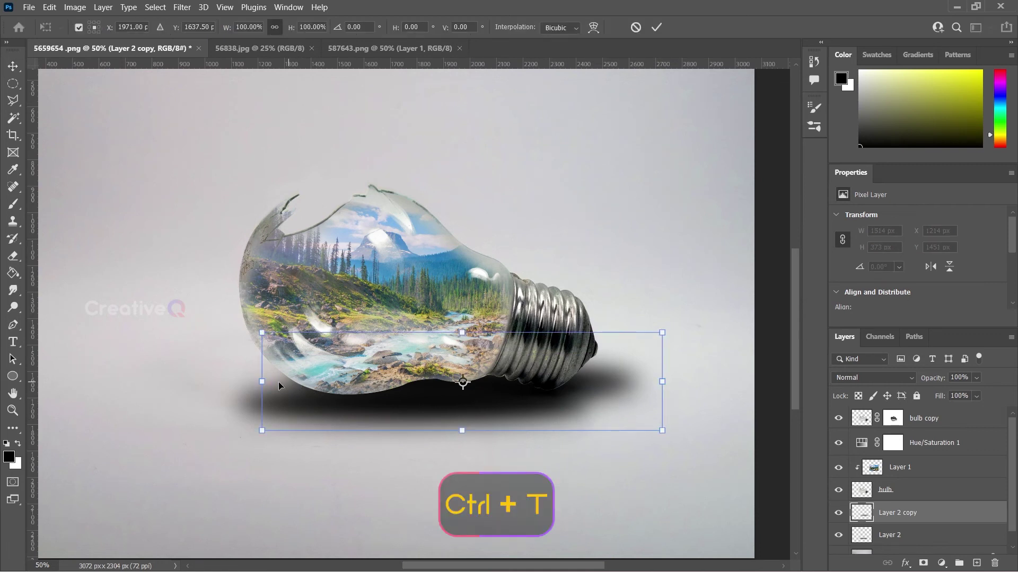
pyautogui.moveTo(261, 382); pyautogui.dragTo(347, 381)
pyautogui.moveTo(502, 395); pyautogui.dragTo(543, 403)
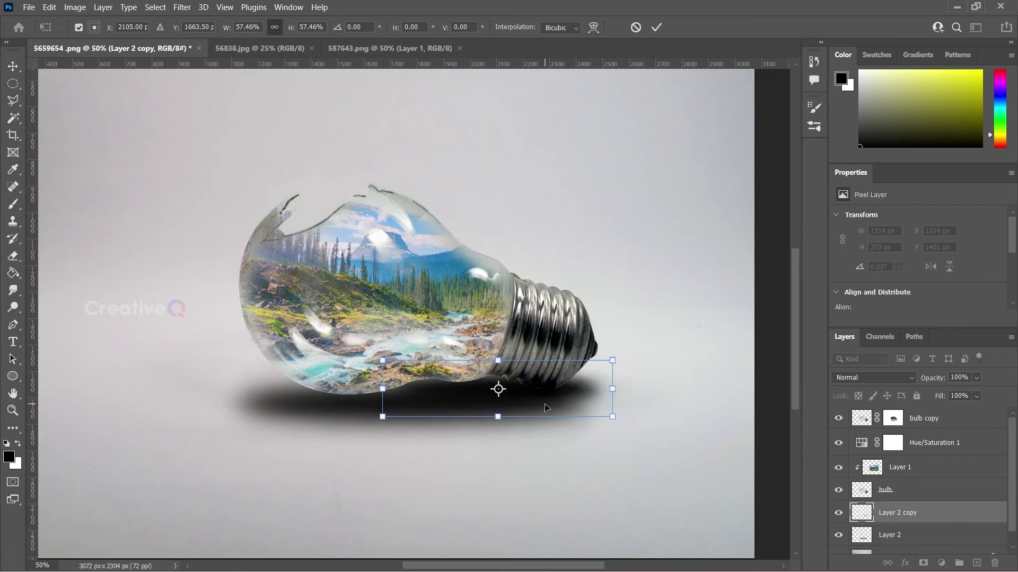
pyautogui.press('Return')
# - Create a new layer above the bulb copy layer and clip it to that layer
pyautogui.hotkey('ctrl', '-')
pyautogui.moveTo(485, 275); pyautogui.dragTo(529, 326)
pyautogui.hotkey('ctrl', '+')
pyautogui.hotkey('ctrl', '+')
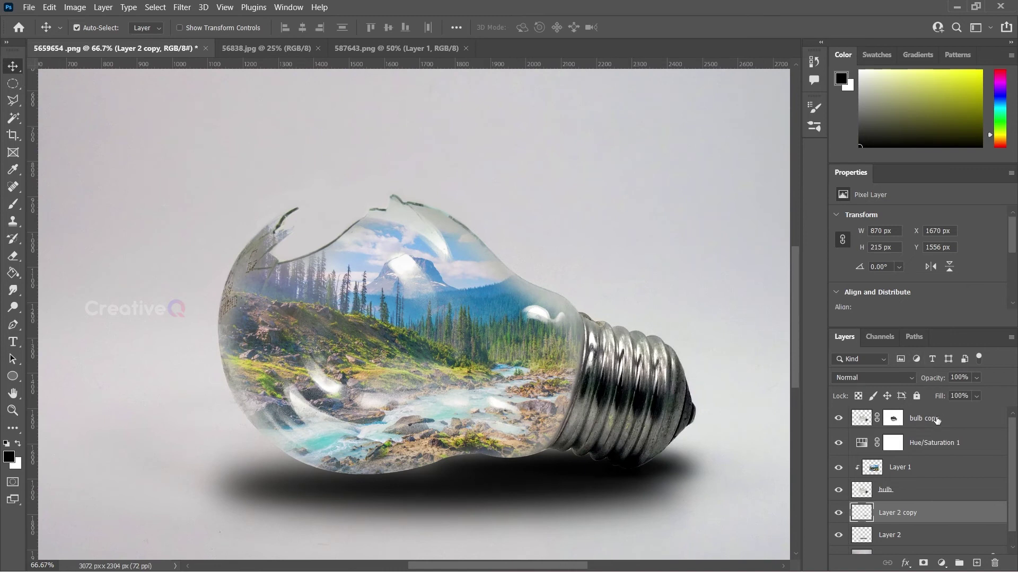
pyautogui.click(937, 420)
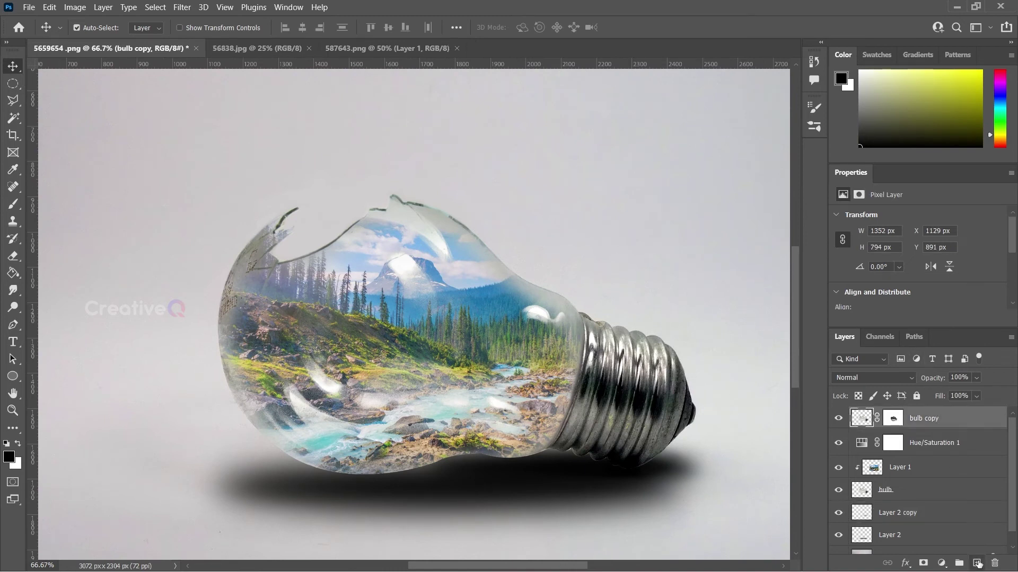
pyautogui.click(978, 564)
pyautogui.rightClick(945, 420)
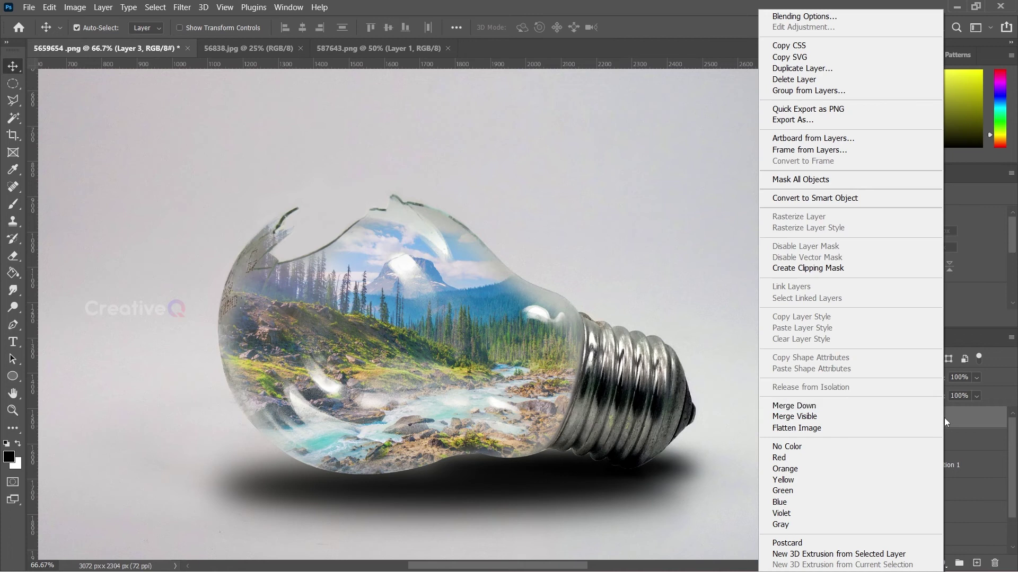
pyautogui.click(865, 268)
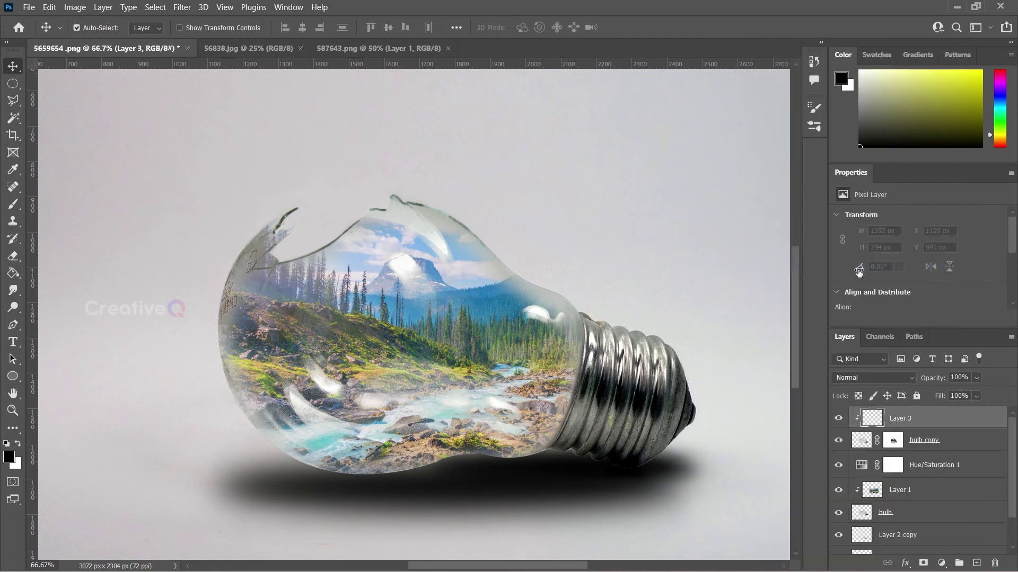
# - Paint black with the 150 px Brush at 43% opacity along the lower edges of the glass and screw cap on the clipped layer
pyautogui.click(13, 204)
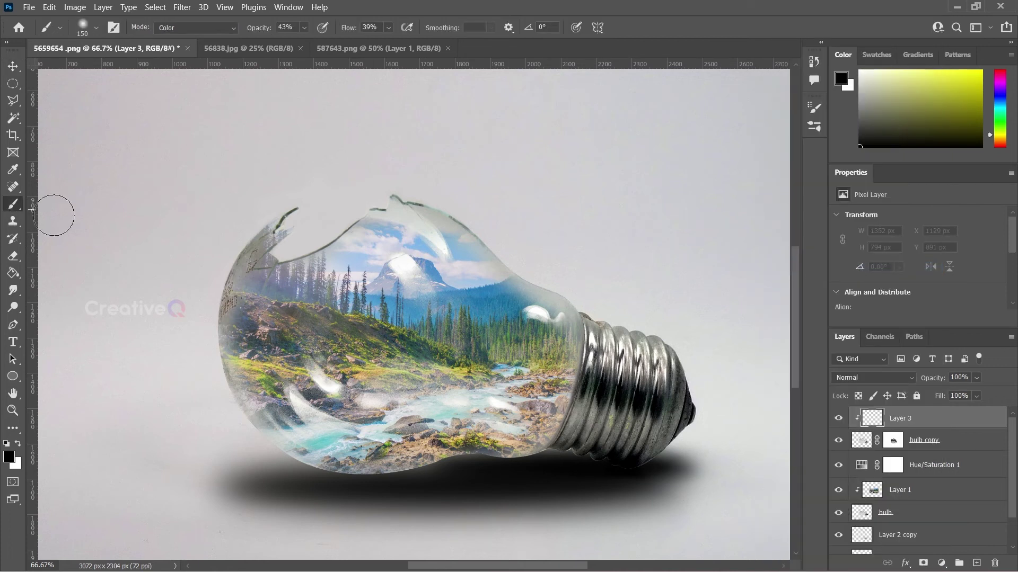
pyautogui.moveTo(596, 463)
pyautogui.mouseDown()
pyautogui.moveTo(574, 466)
pyautogui.moveTo(600, 458)
pyautogui.moveTo(534, 472)
pyautogui.moveTo(547, 449)
pyautogui.moveTo(491, 480)
pyautogui.moveTo(517, 474)
pyautogui.moveTo(523, 464)
pyautogui.moveTo(457, 480)
pyautogui.moveTo(477, 460)
pyautogui.moveTo(431, 477)
pyautogui.moveTo(440, 460)
pyautogui.moveTo(375, 485)
pyautogui.moveTo(416, 476)
pyautogui.moveTo(336, 484)
pyautogui.moveTo(389, 479)
pyautogui.moveTo(316, 476)
pyautogui.moveTo(273, 453)
pyautogui.moveTo(325, 476)
pyautogui.moveTo(326, 466)
pyautogui.moveTo(396, 475)
pyautogui.moveTo(333, 463)
pyautogui.moveTo(584, 464)
pyautogui.moveTo(552, 456)
pyautogui.moveTo(657, 472)
pyautogui.moveTo(656, 462)
pyautogui.moveTo(599, 450)
pyautogui.moveTo(434, 469)
pyautogui.moveTo(257, 472)
pyautogui.moveTo(254, 460)
pyautogui.moveTo(404, 490)
pyautogui.moveTo(348, 481)
pyautogui.moveTo(458, 473)
pyautogui.moveTo(441, 471)
pyautogui.moveTo(540, 432)
pyautogui.moveTo(513, 451)
pyautogui.moveTo(362, 454)
pyautogui.moveTo(487, 455)
pyautogui.moveTo(287, 470)
pyautogui.moveTo(271, 456)
pyautogui.moveTo(402, 501)
pyautogui.moveTo(312, 469)
pyautogui.moveTo(391, 473)
pyautogui.moveTo(362, 486)
pyautogui.moveTo(345, 480)
pyautogui.moveTo(583, 443)
pyautogui.moveTo(663, 448)
pyautogui.moveTo(443, 465)
pyautogui.moveTo(479, 465)
pyautogui.moveTo(305, 461)
pyautogui.mouseUp()
pyautogui.hotkey('ctrl', '-')
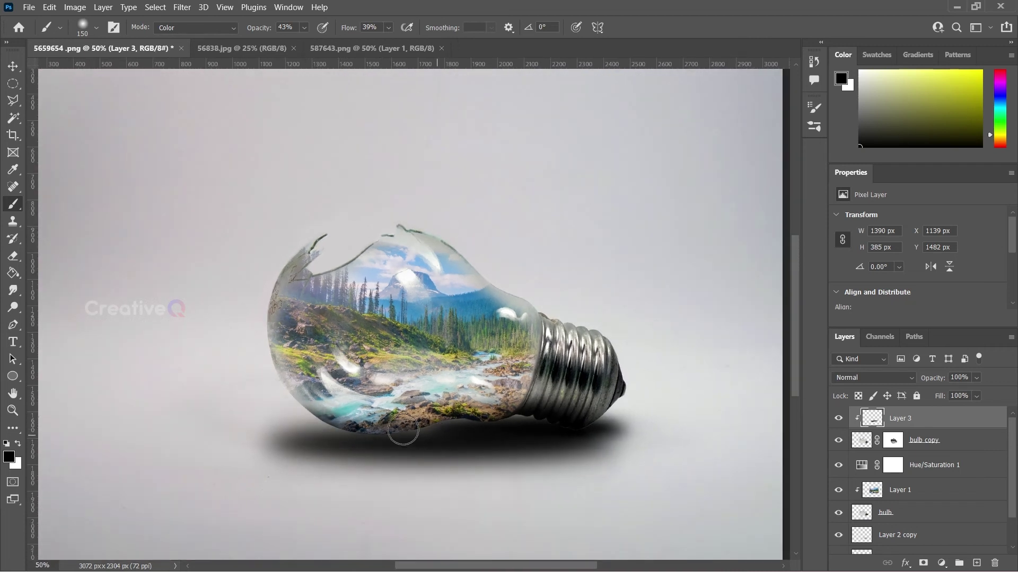
pyautogui.moveTo(522, 414)
pyautogui.mouseDown()
pyautogui.moveTo(578, 390)
pyautogui.moveTo(585, 398)
pyautogui.mouseUp()
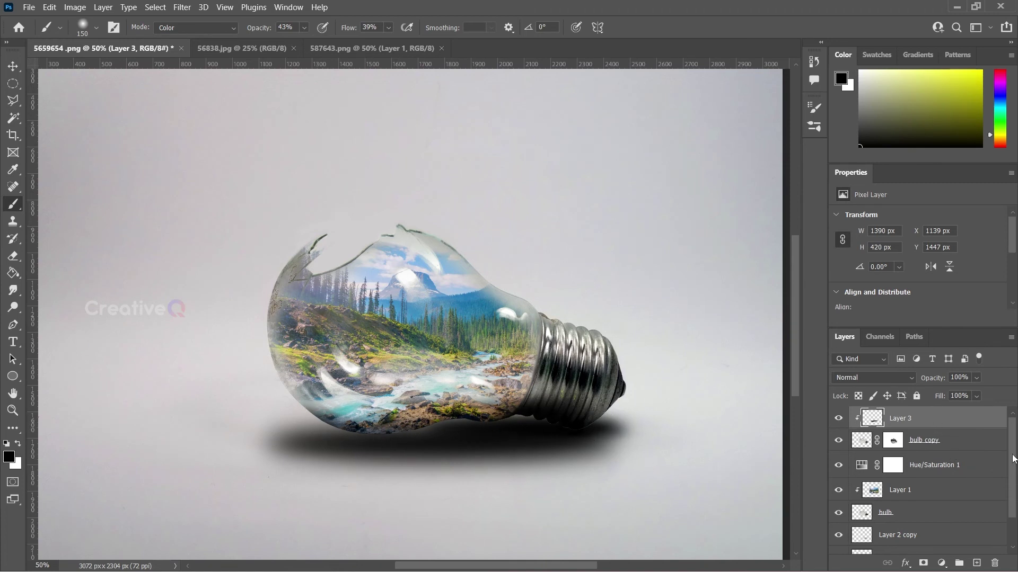
# - Brush black on the Layer 2 shadow directly beneath the bulb to deepen the contact area
pyautogui.moveTo(1014, 459); pyautogui.dragTo(1016, 489)
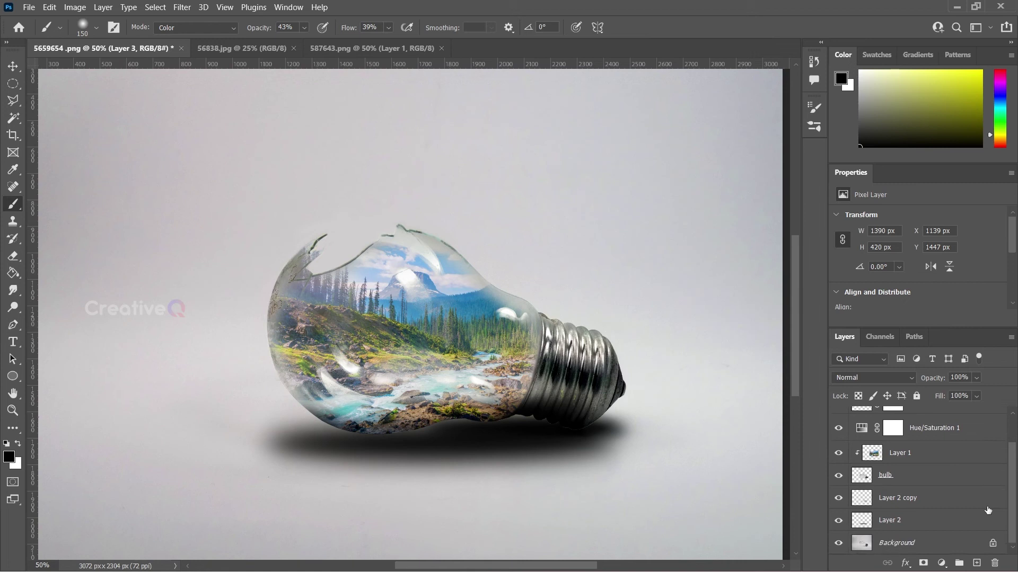
pyautogui.click(932, 524)
pyautogui.moveTo(442, 422)
pyautogui.mouseDown()
pyautogui.moveTo(416, 425)
pyautogui.moveTo(463, 422)
pyautogui.moveTo(426, 428)
pyautogui.mouseUp()
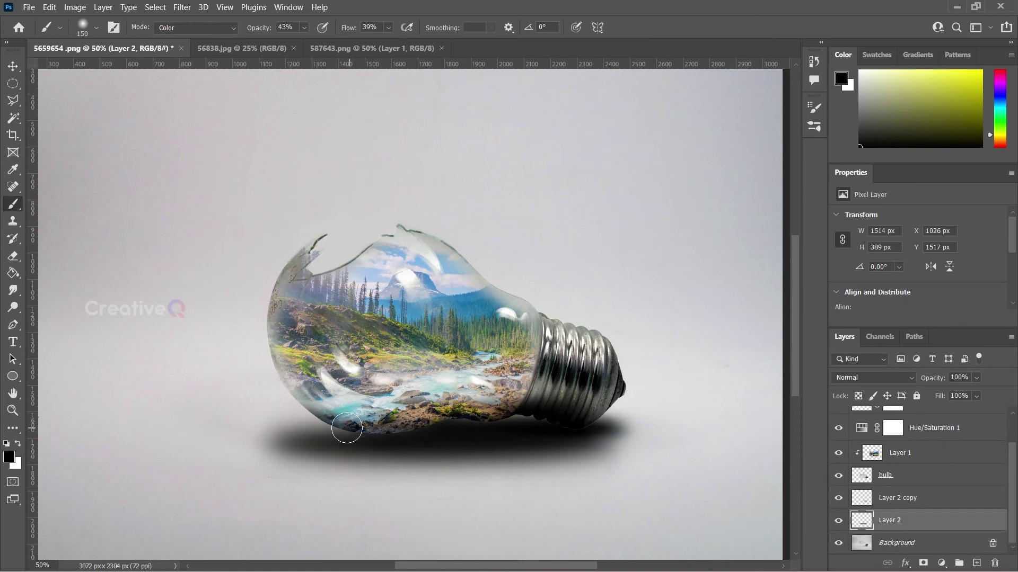
pyautogui.moveTo(502, 419); pyautogui.dragTo(513, 418)
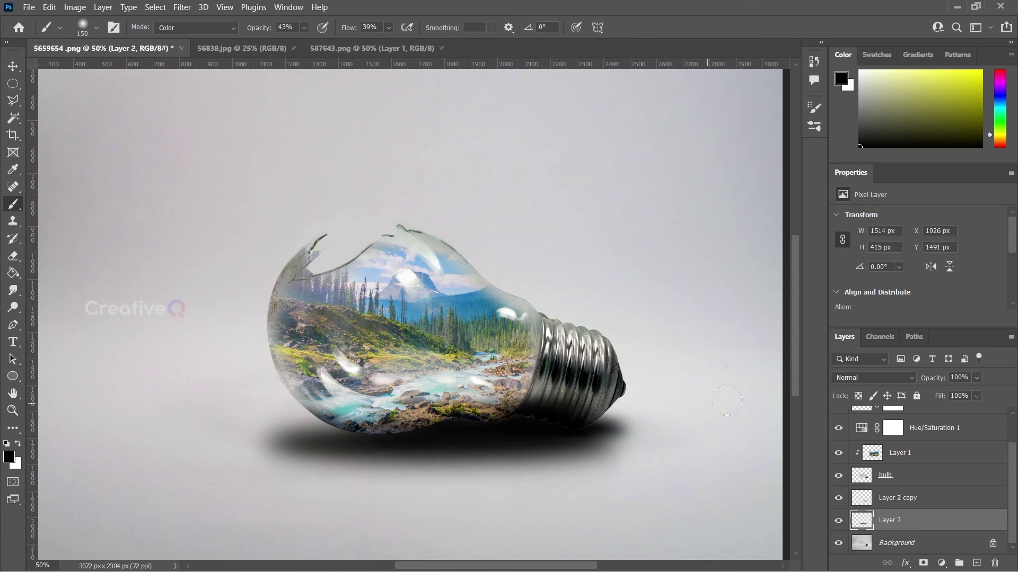
pyautogui.hotkey('ctrl', '+')
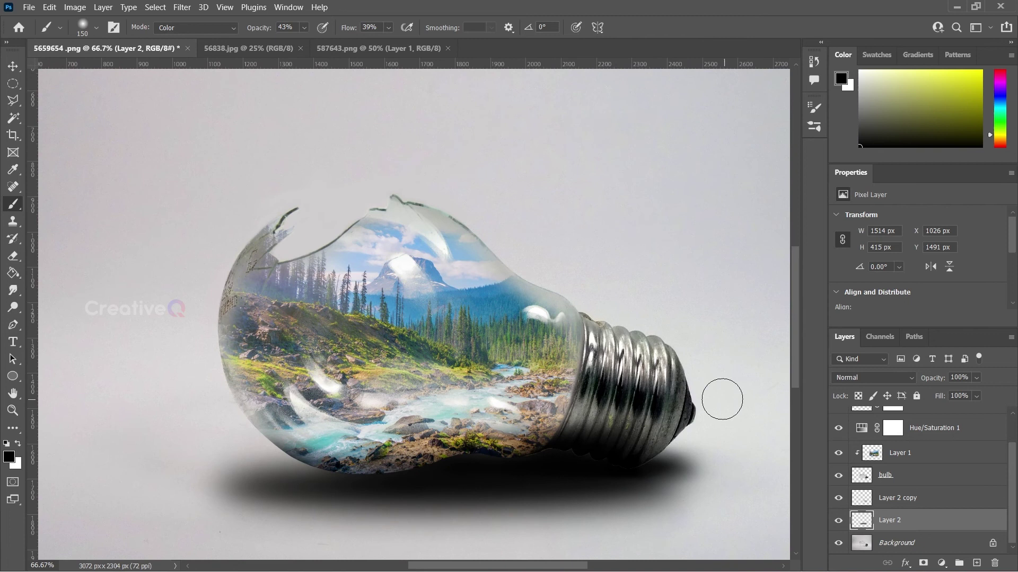
# - Copy the birds from 587643.png into the bulb composition as a new layer above Layer 3
pyautogui.scroll(2, 934, 449)
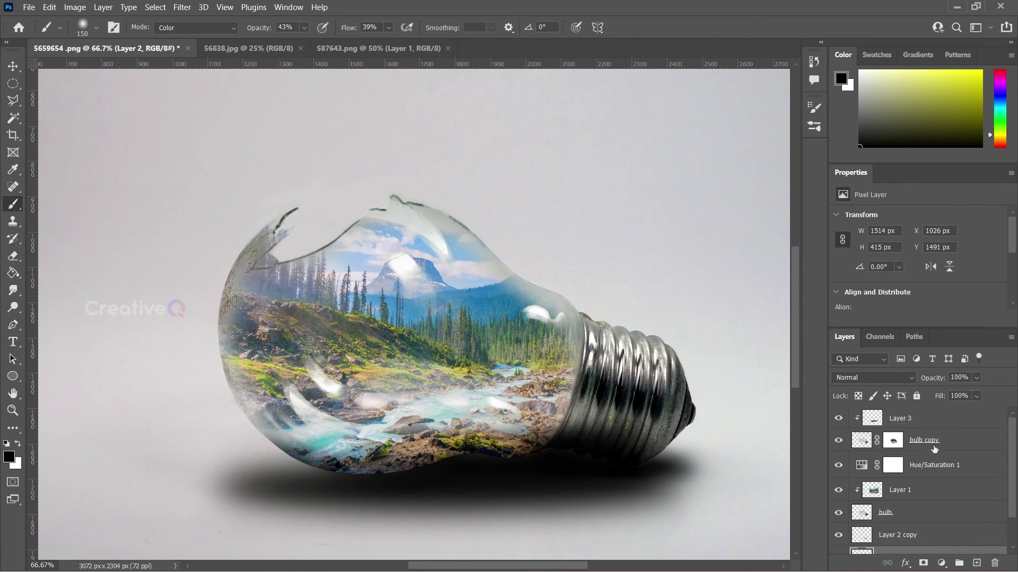
pyautogui.click(917, 418)
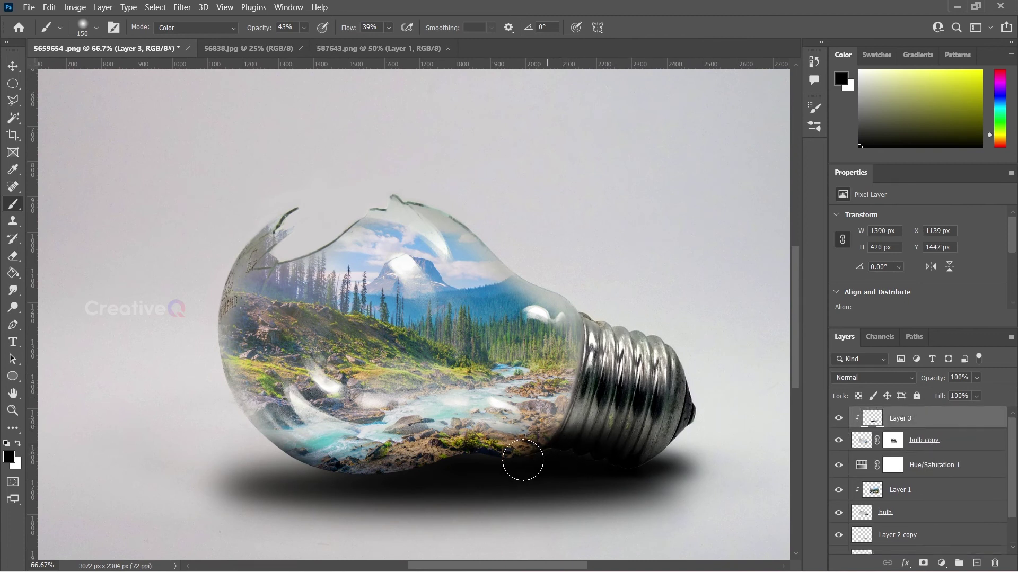
pyautogui.press('v')
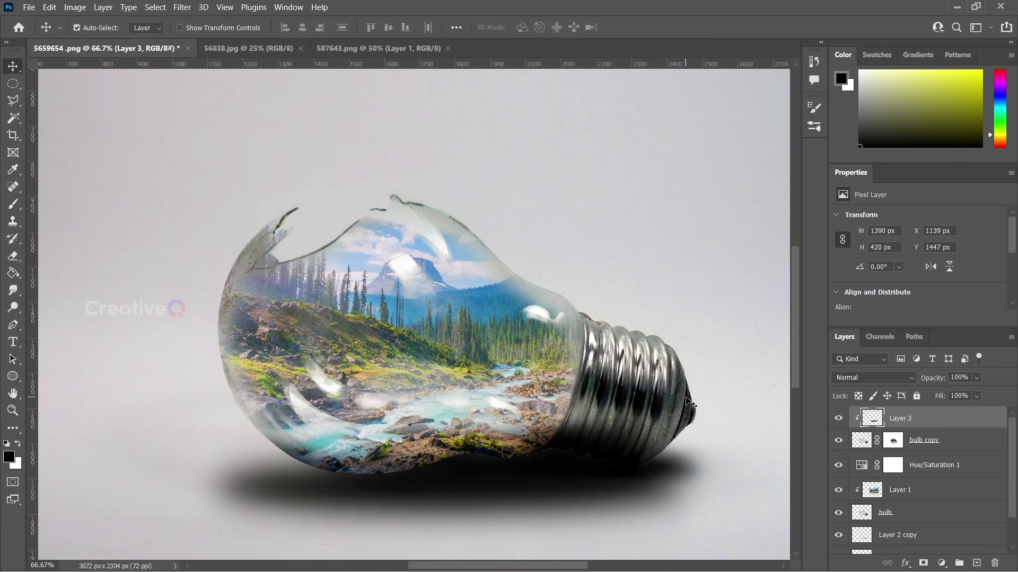
pyautogui.click(393, 48)
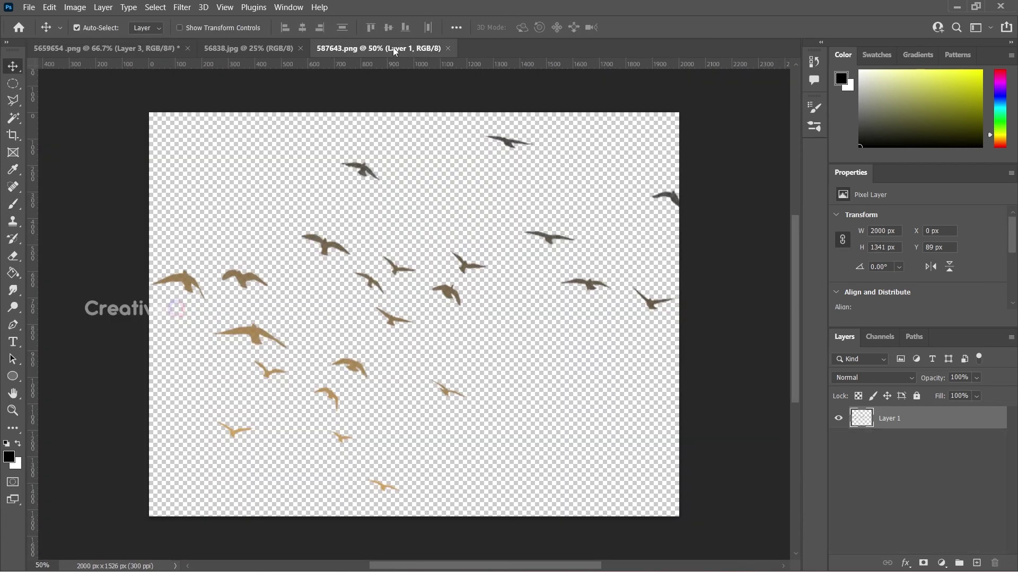
pyautogui.moveTo(327, 251); pyautogui.dragTo(107, 48)
pyautogui.moveTo(383, 237); pyautogui.dragTo(415, 287)
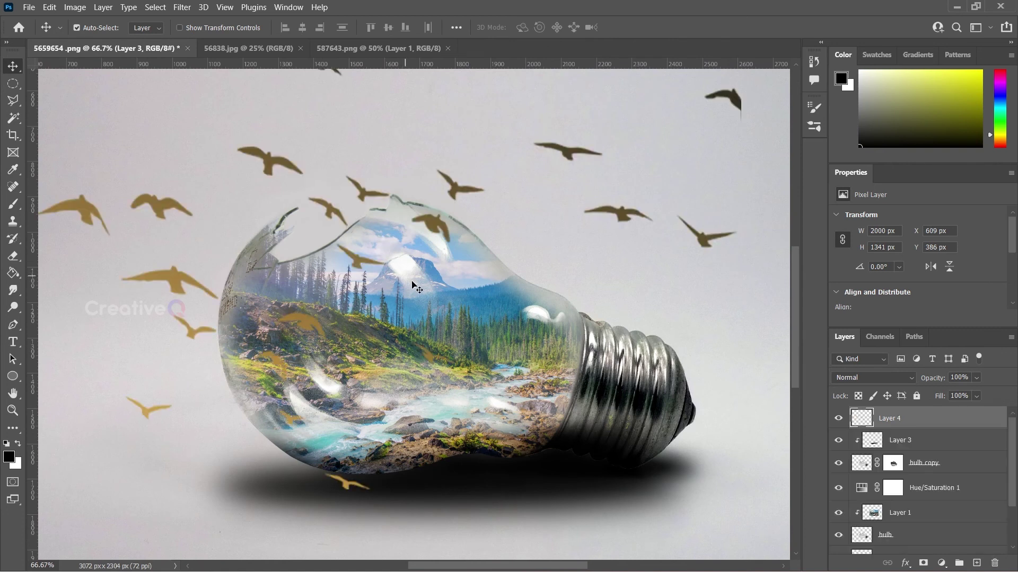
# - Scale the birds to 41.47%, rotate them -53.59° and place them rising from the bulb's broken opening
pyautogui.hotkey('ctrl', '-')
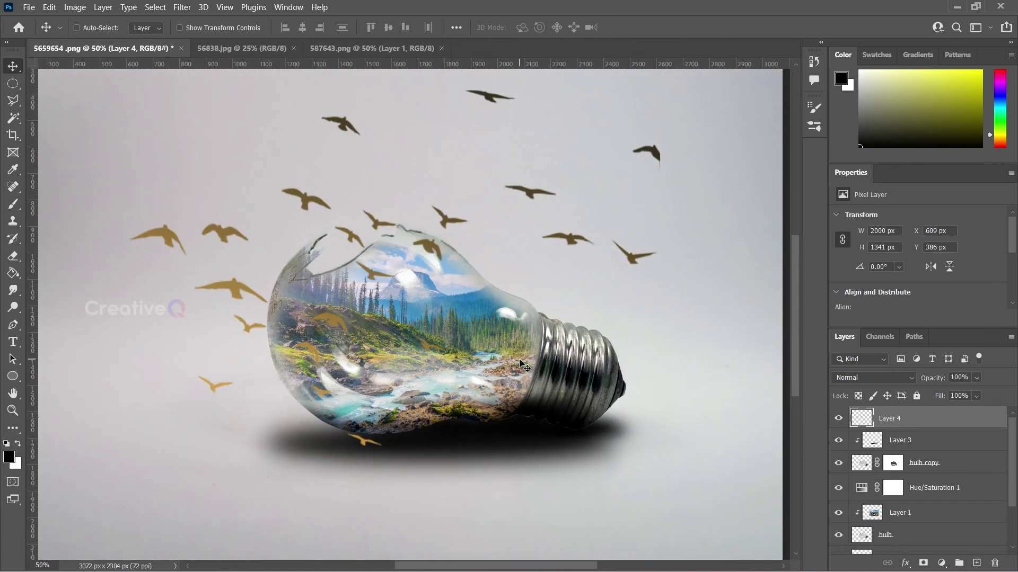
pyautogui.hotkey('ctrl', '-')
pyautogui.hotkey('ctrl', 't')
pyautogui.moveTo(577, 164); pyautogui.dragTo(472, 233)
pyautogui.moveTo(497, 275); pyautogui.dragTo(459, 189)
pyautogui.moveTo(443, 275); pyautogui.dragTo(444, 241)
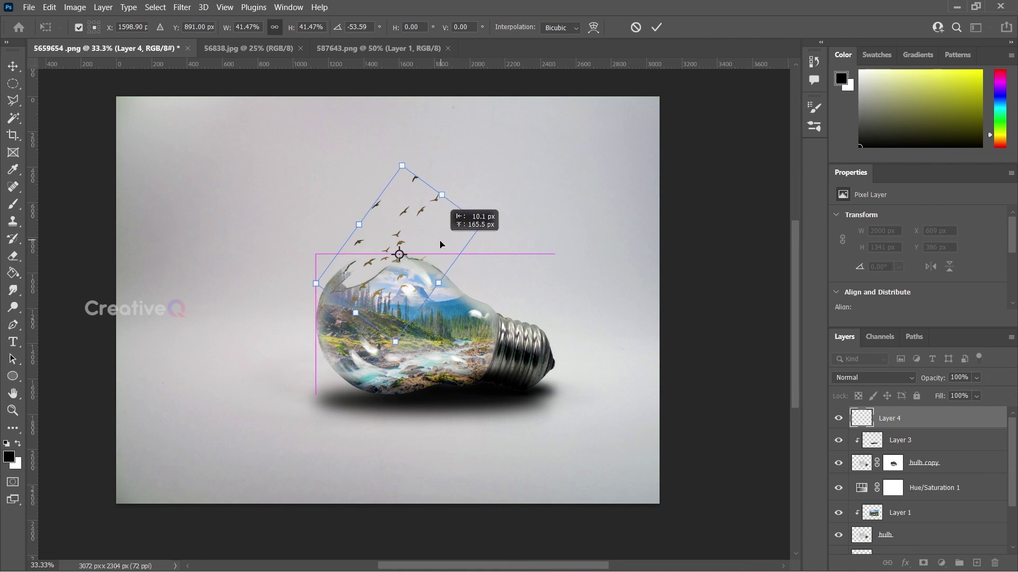
pyautogui.press('Return')
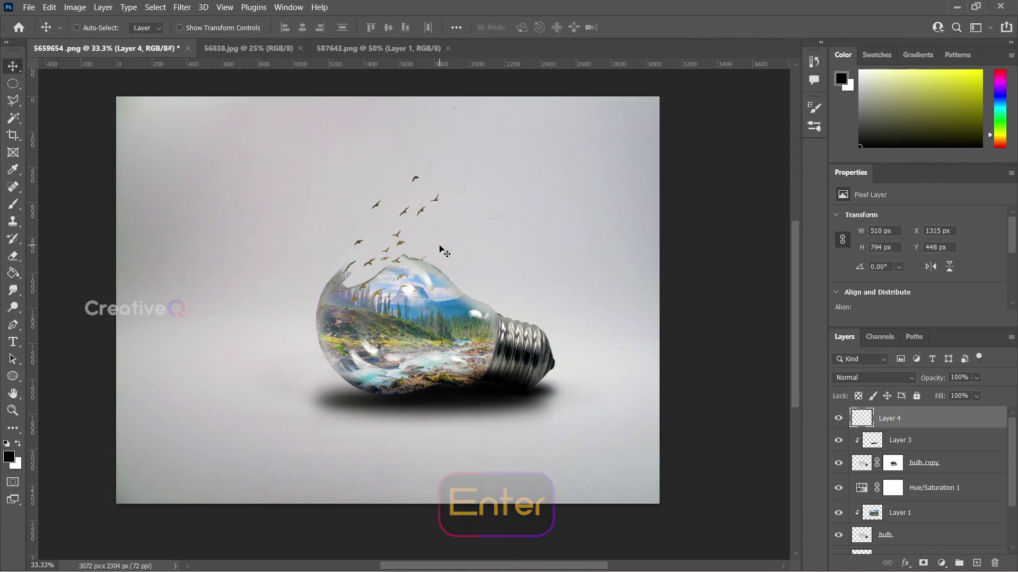
# - Scale the birds down again to 80.42%, rotate them 12.39° and shift them up over the broken opening
pyautogui.hotkey('ctrl', '+')
pyautogui.moveTo(481, 230); pyautogui.dragTo(491, 293)
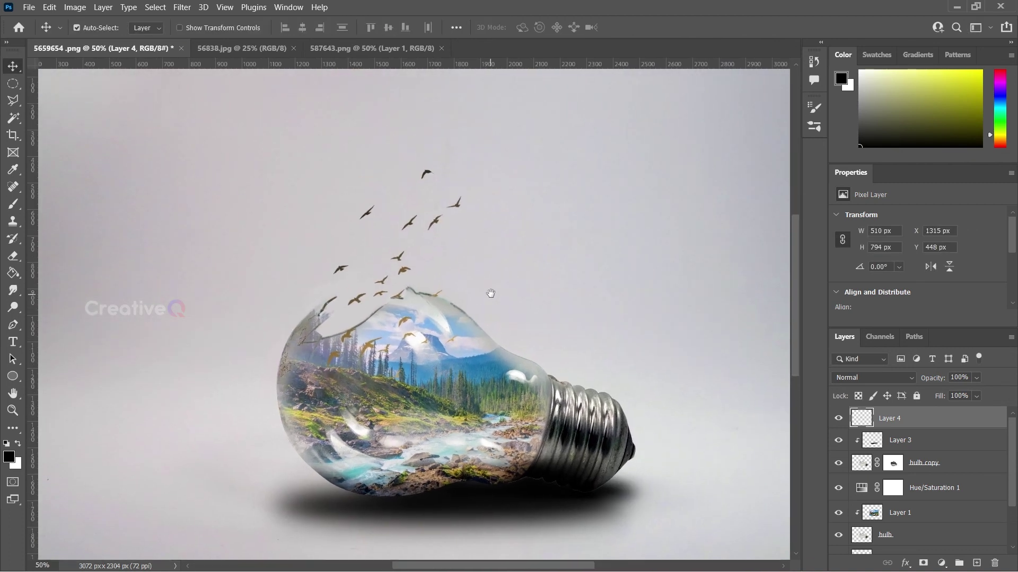
pyautogui.hotkey('ctrl', 't')
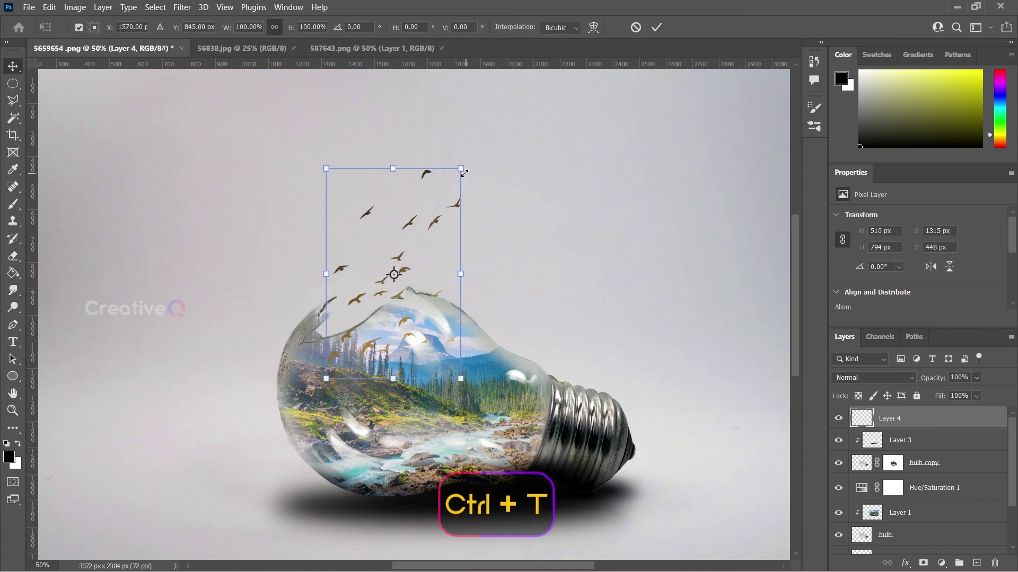
pyautogui.moveTo(461, 169); pyautogui.dragTo(448, 189)
pyautogui.moveTo(484, 238); pyautogui.dragTo(495, 258)
pyautogui.moveTo(400, 321); pyautogui.dragTo(406, 313)
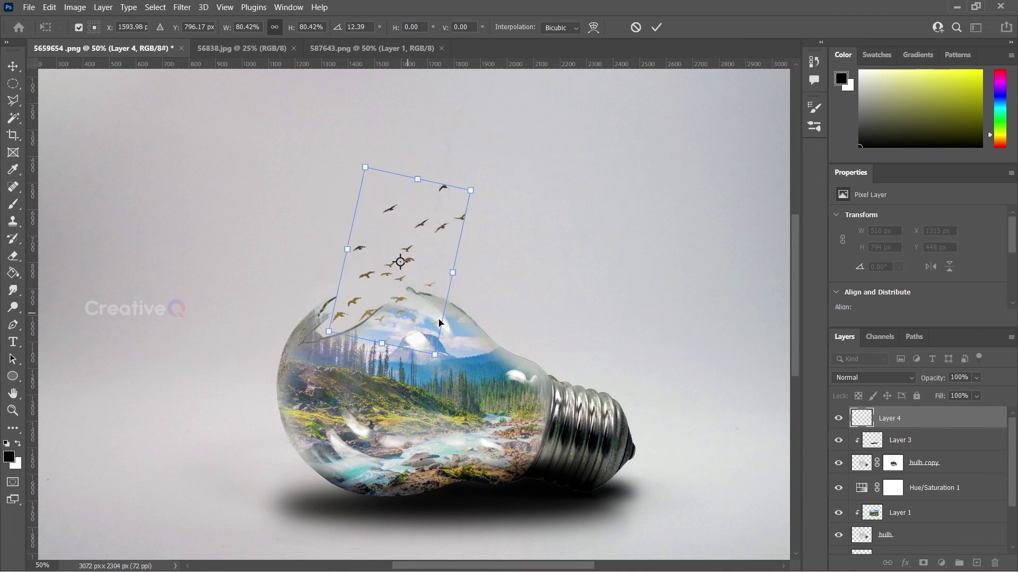
pyautogui.press('Return')
# - Move the birds layer beneath Hue/Saturation 1 and add a Hue/Saturation adjustment above the birds with saturation -100
pyautogui.moveTo(917, 426); pyautogui.dragTo(910, 497)
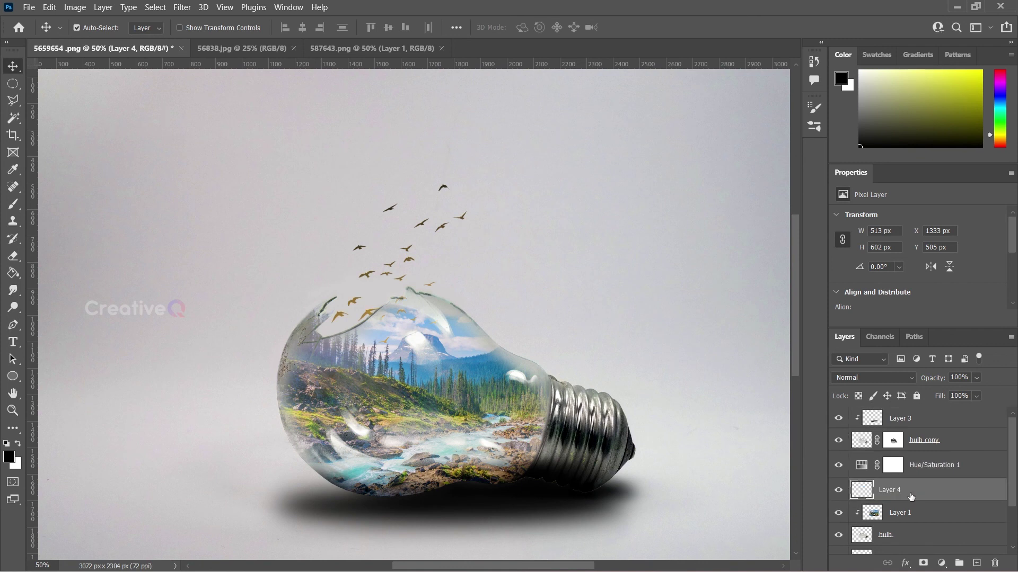
pyautogui.click(943, 563)
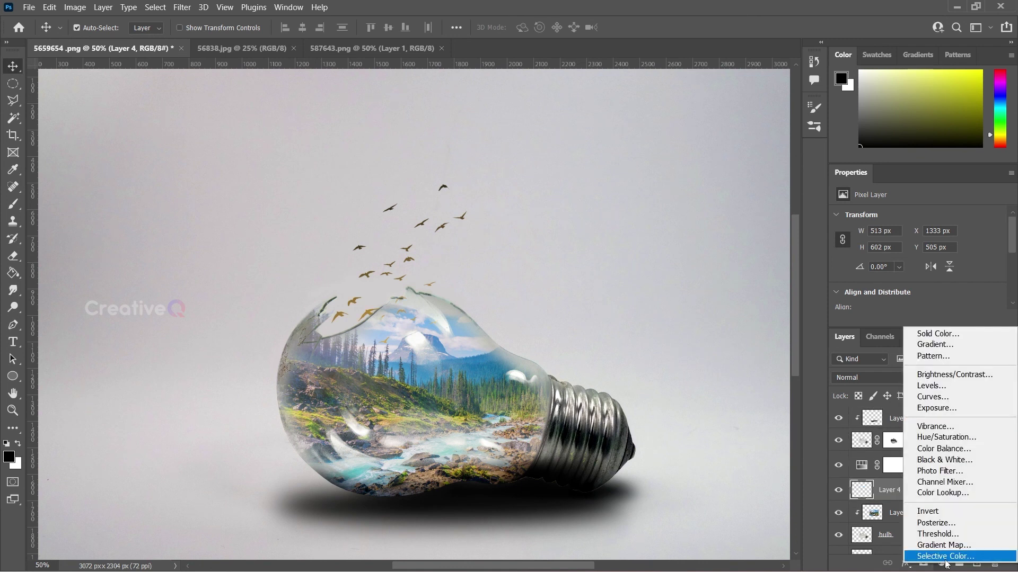
pyautogui.click(953, 438)
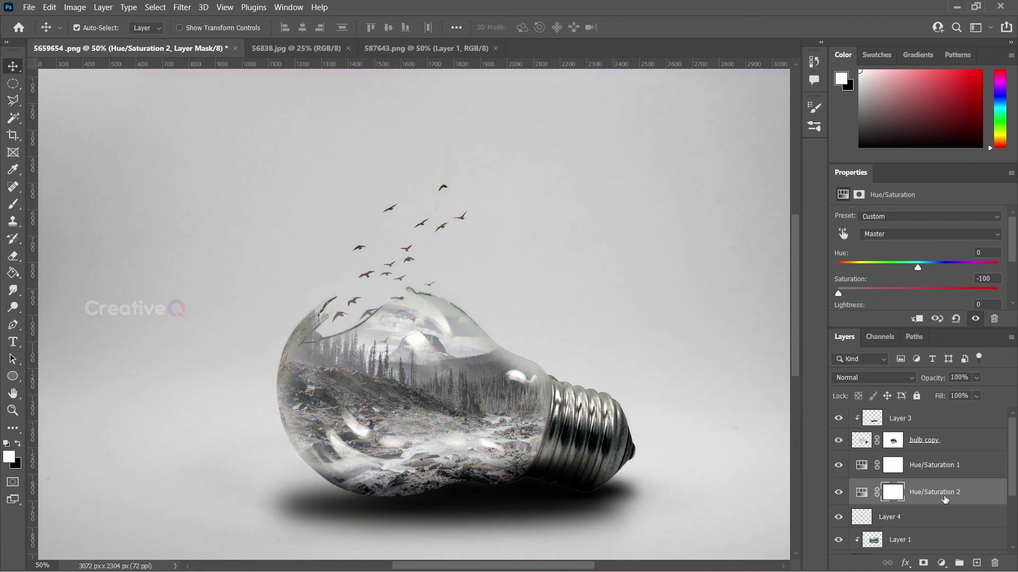
# - Clip the new Hue/Saturation 2 adjustment to the birds layer and target its adjustment thumbnail instead of the mask
pyautogui.rightClick(948, 494)
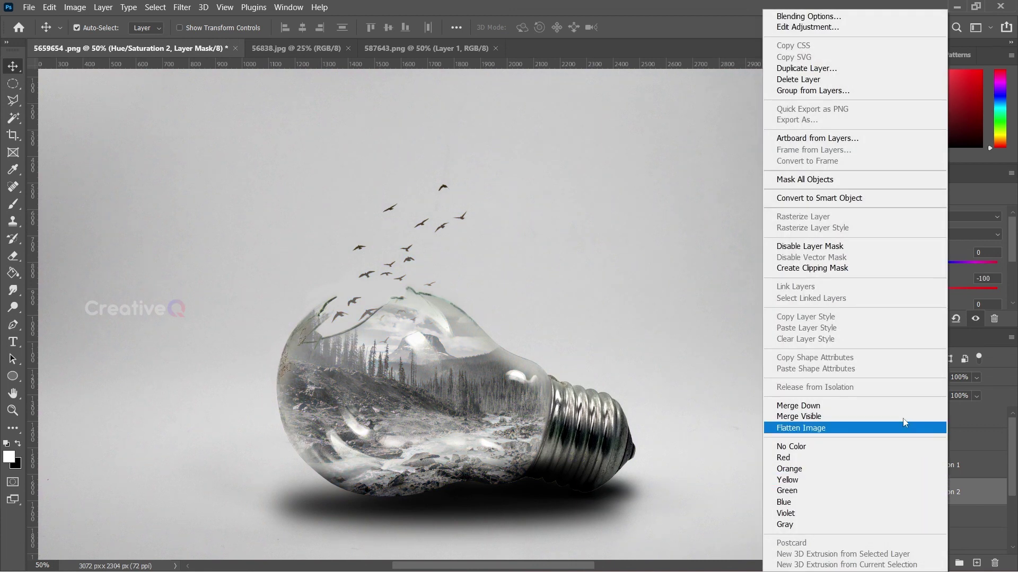
pyautogui.click(845, 270)
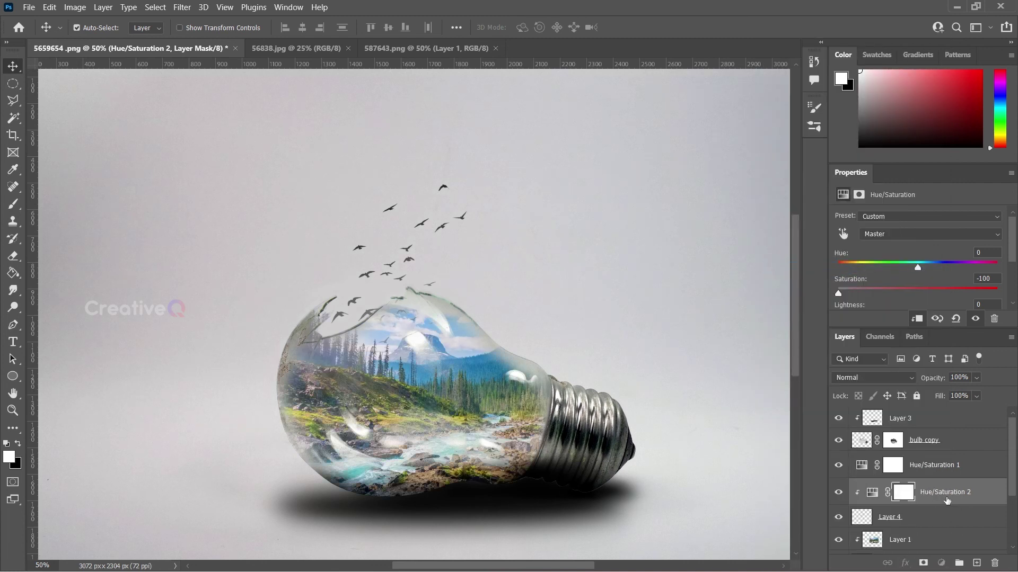
pyautogui.click(871, 493)
pyautogui.hotkey('ctrl', '-')
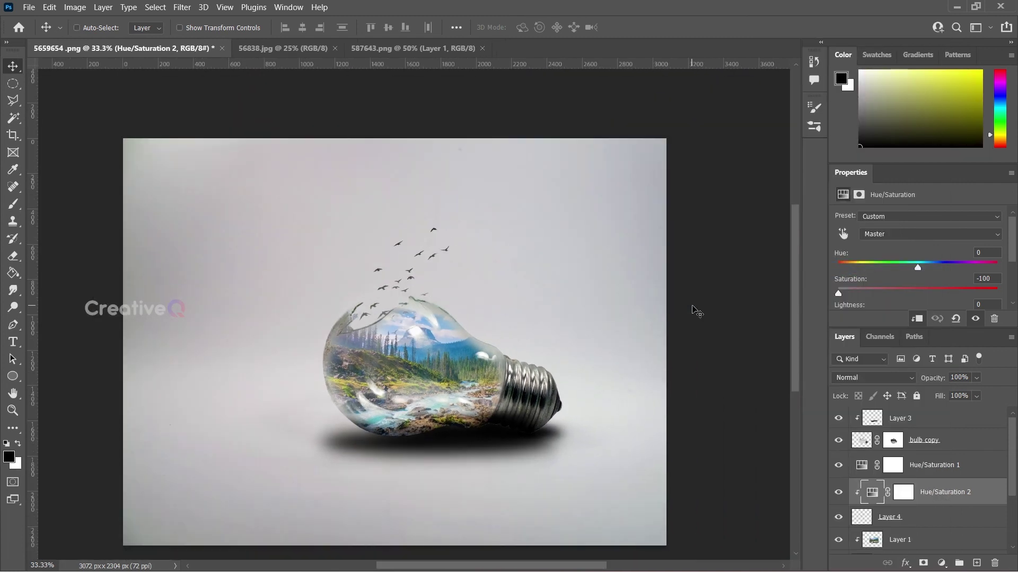